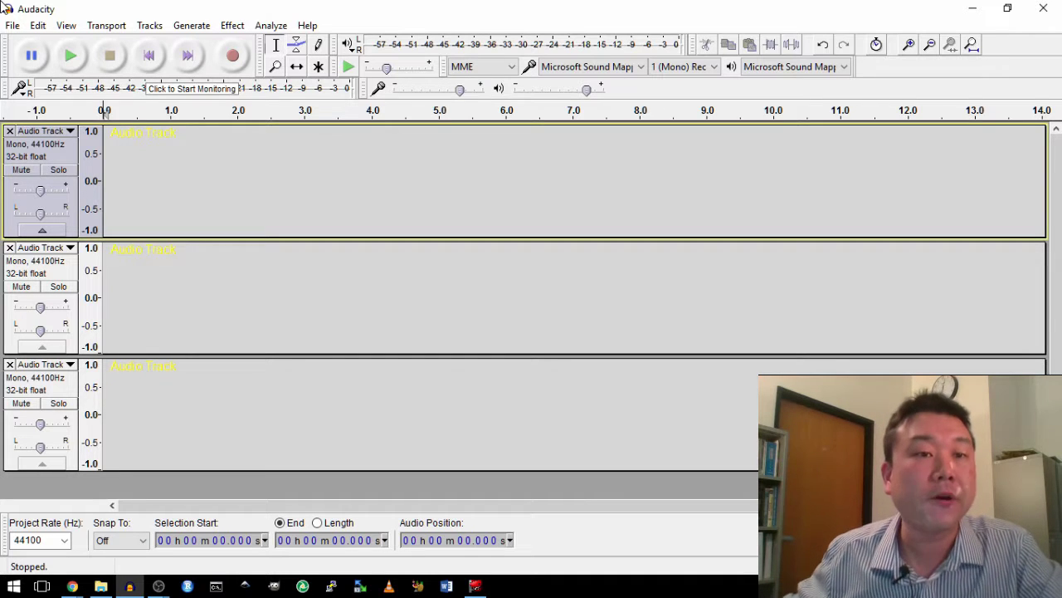
Generate a 10-second sine tone at 320 Hz, amplitude 1, into the first track.
left_click(199, 25)
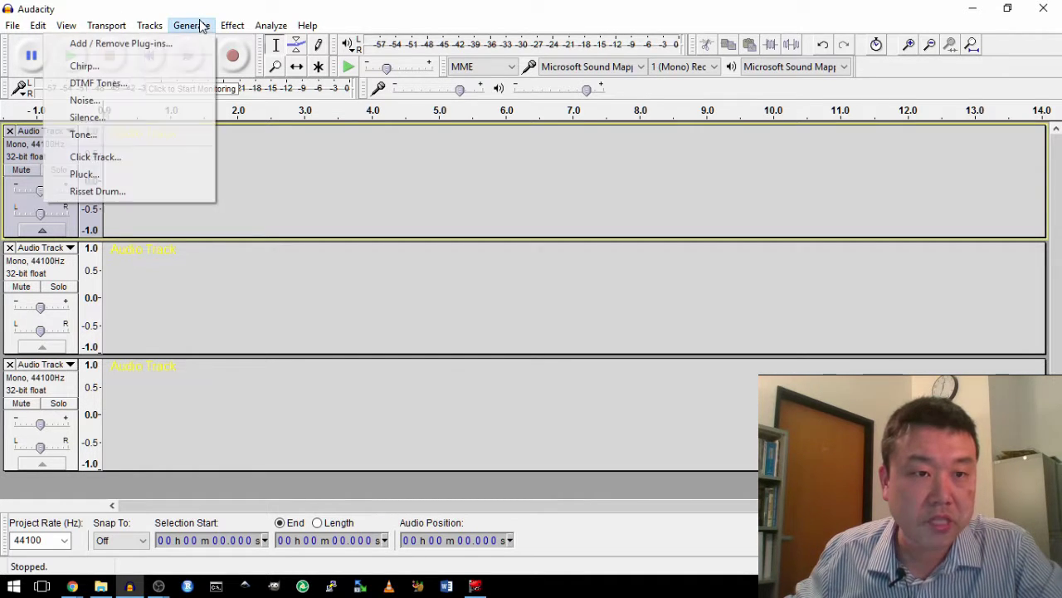
left_click(136, 134)
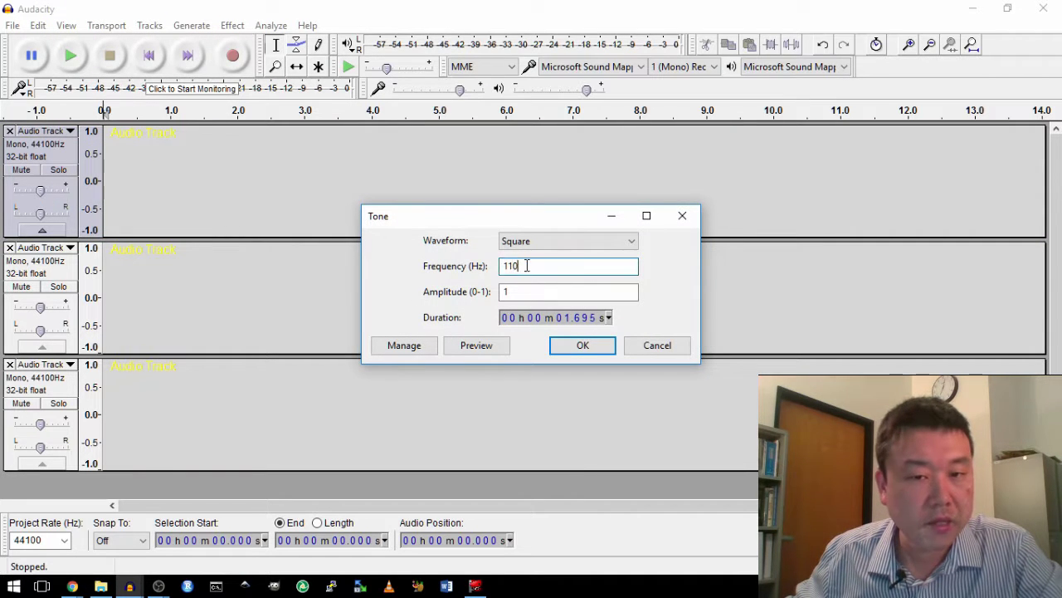
left_click_drag(540, 265, 465, 270)
type("320")
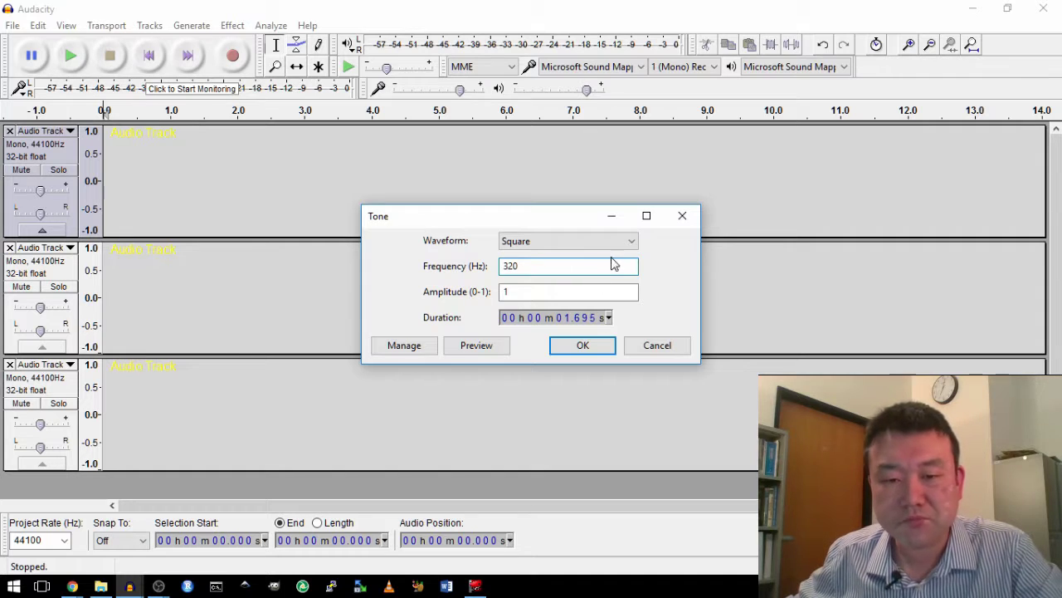
left_click(610, 245)
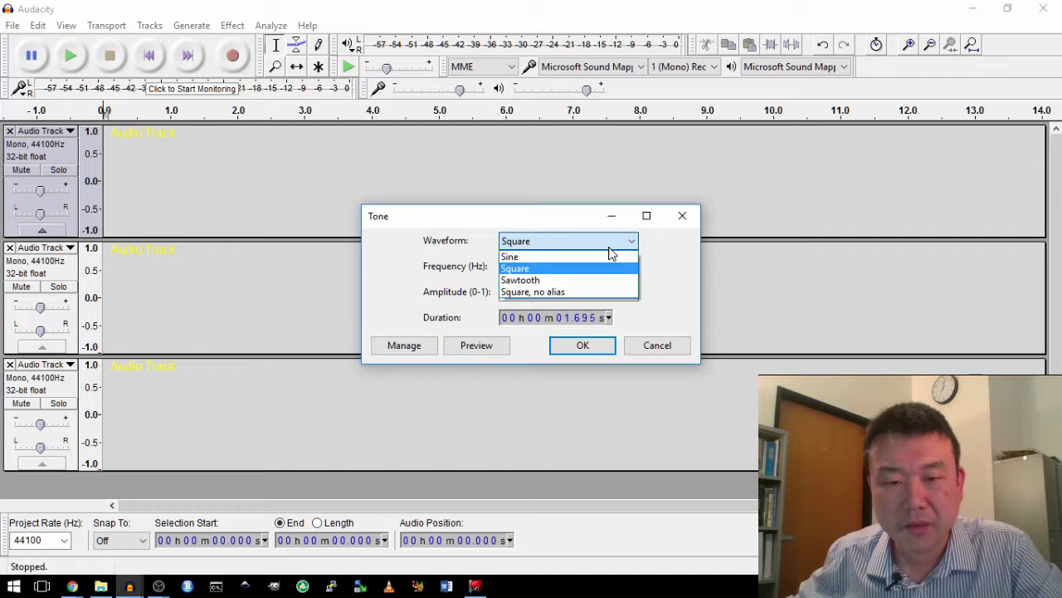
left_click(585, 258)
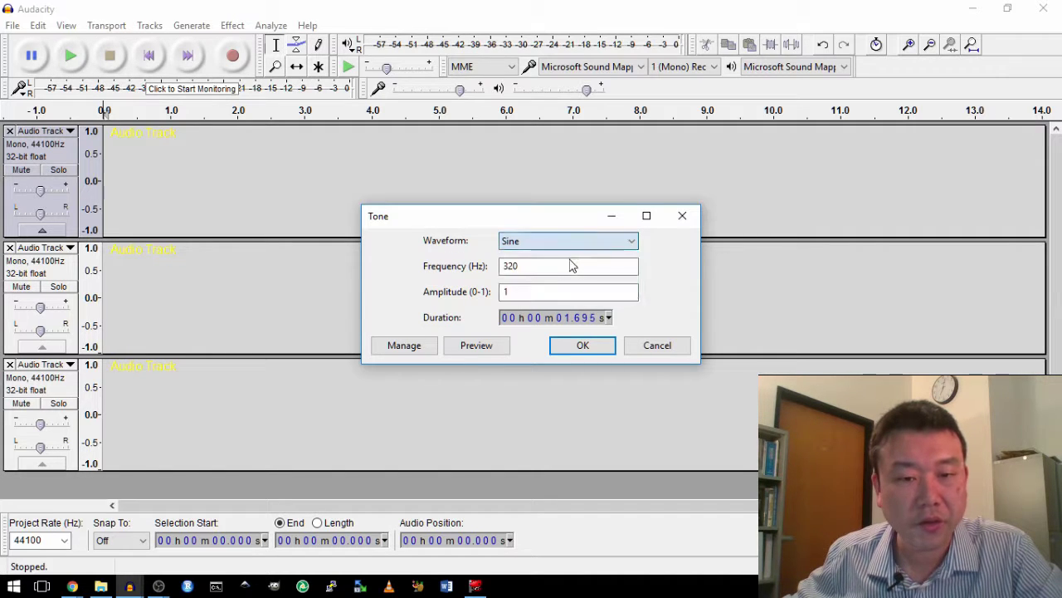
left_click(569, 320)
left_click(562, 319)
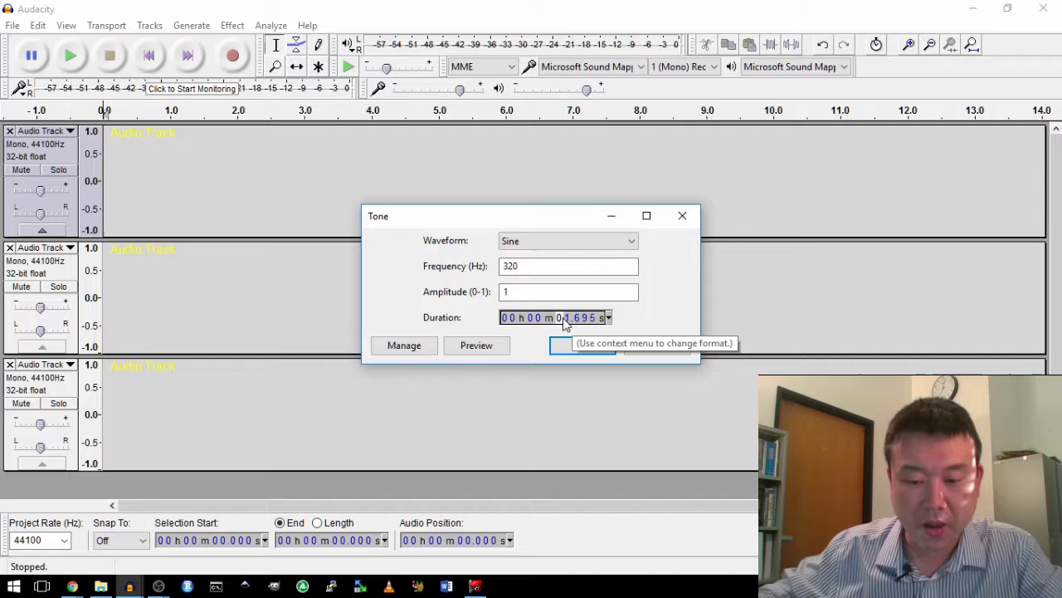
type("10.000")
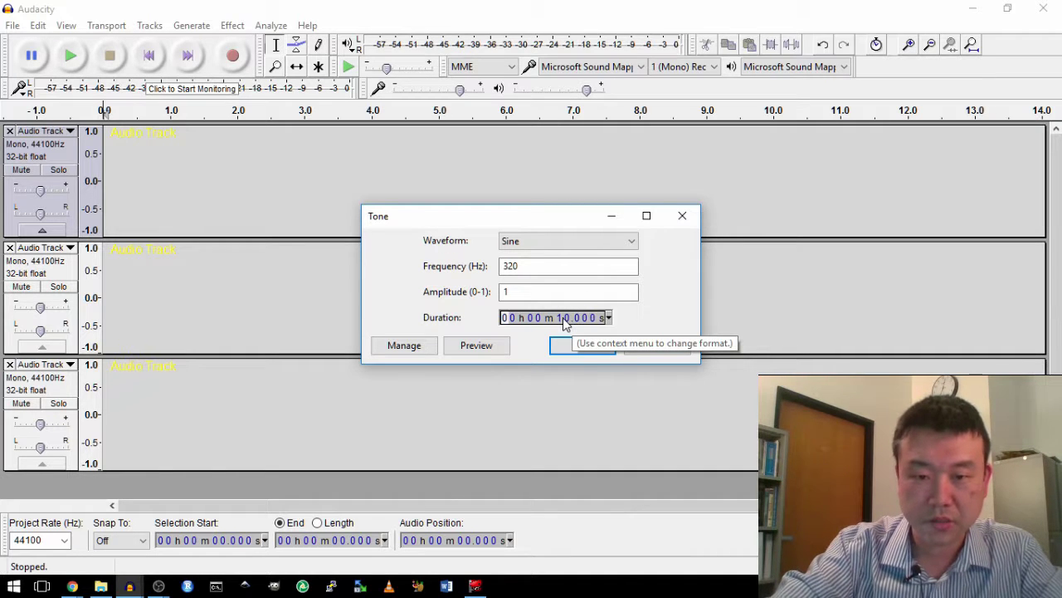
left_click(576, 345)
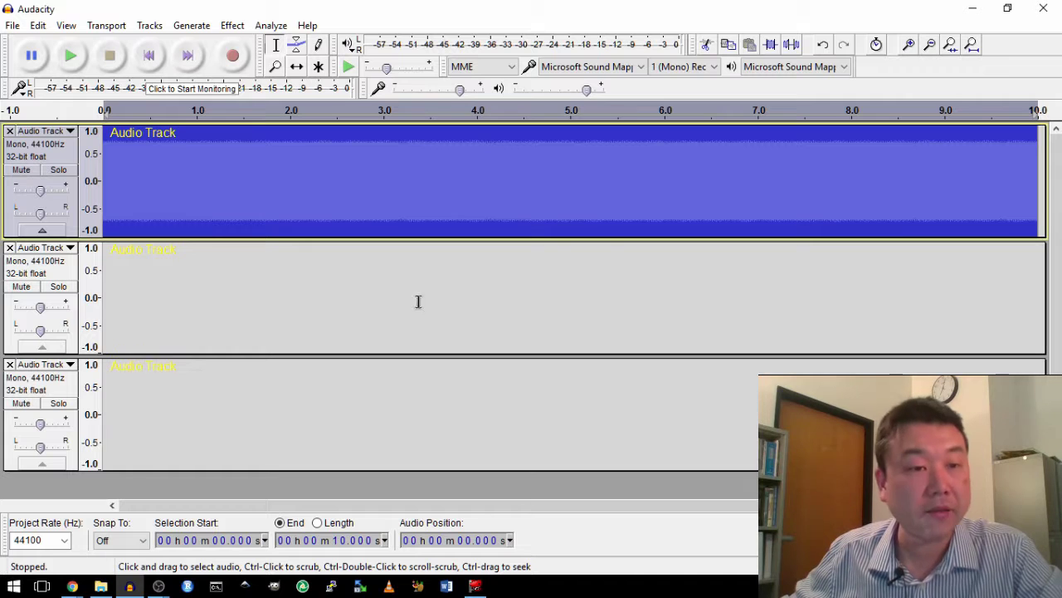
Play back the 320 Hz tone, mute track 1, and place the cursor at the start of track 2.
left_click(76, 51)
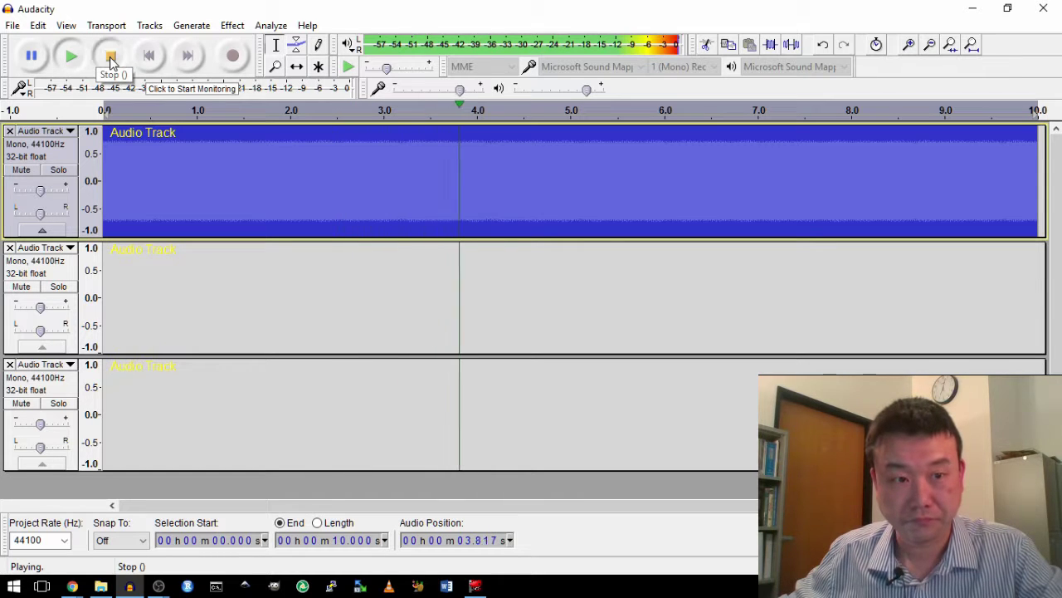
left_click(109, 56)
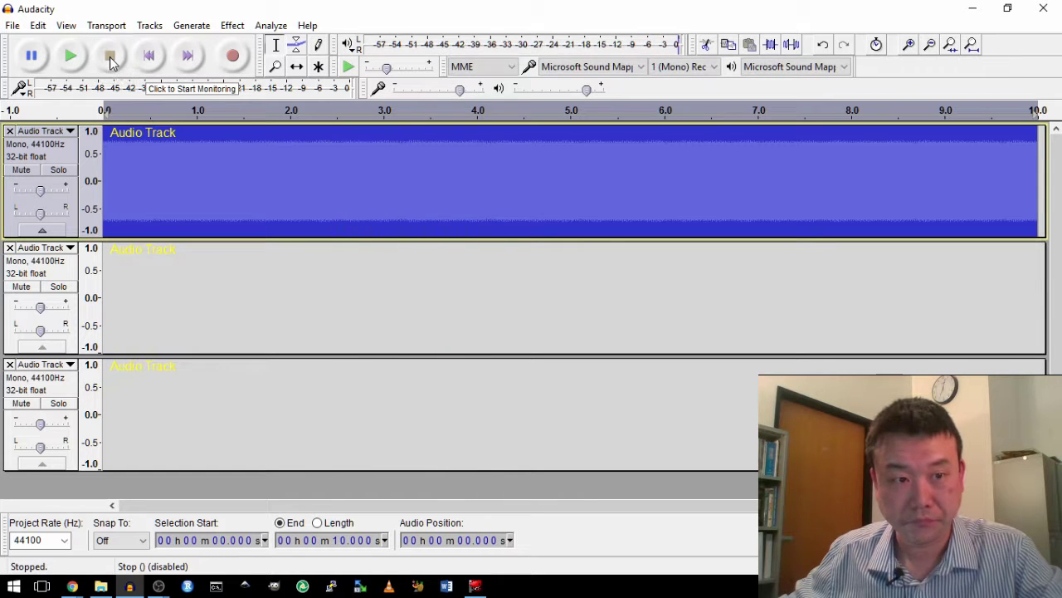
left_click(27, 171)
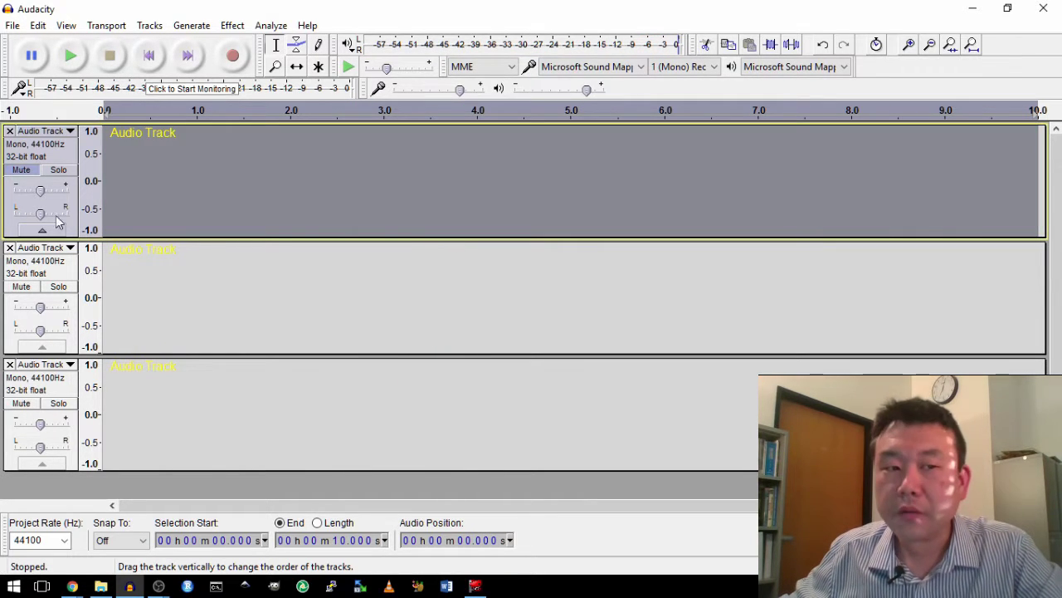
left_click(112, 263)
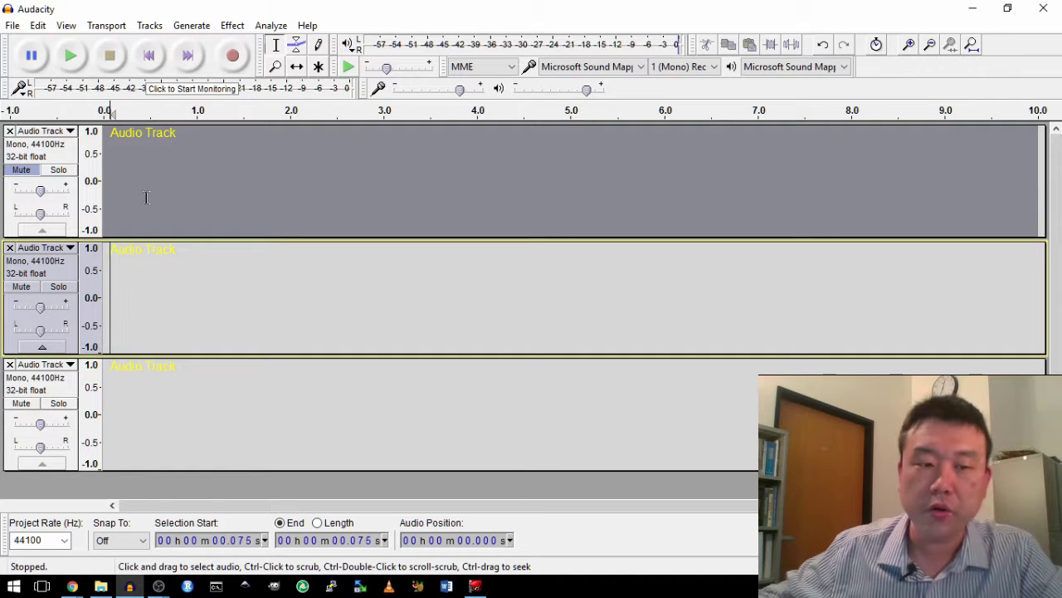
key("Home")
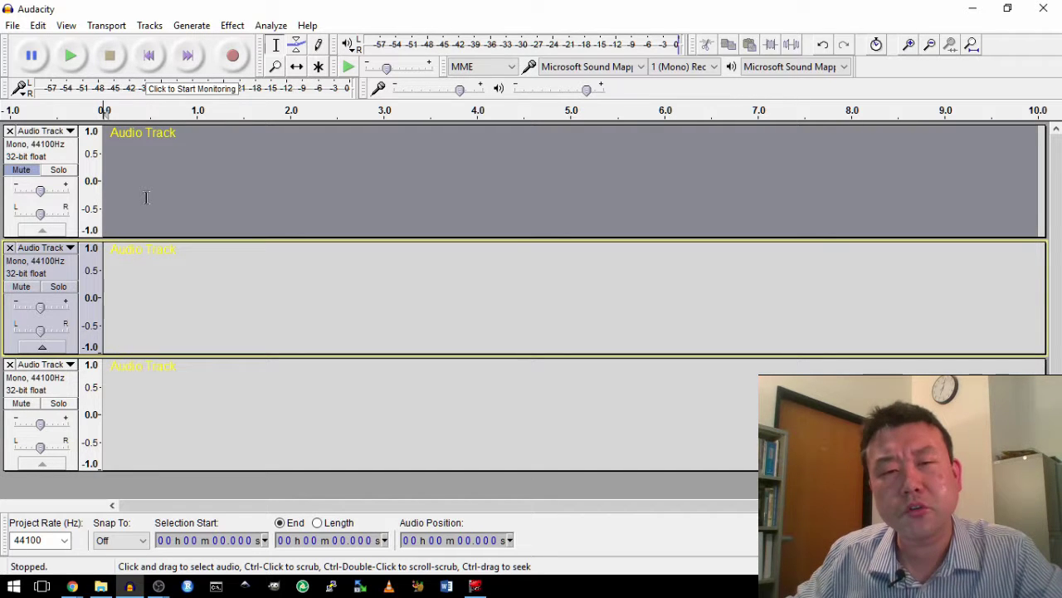
Generate a 10-second 325 Hz sine tone into track 2 and play it back.
left_click(194, 26)
left_click(142, 133)
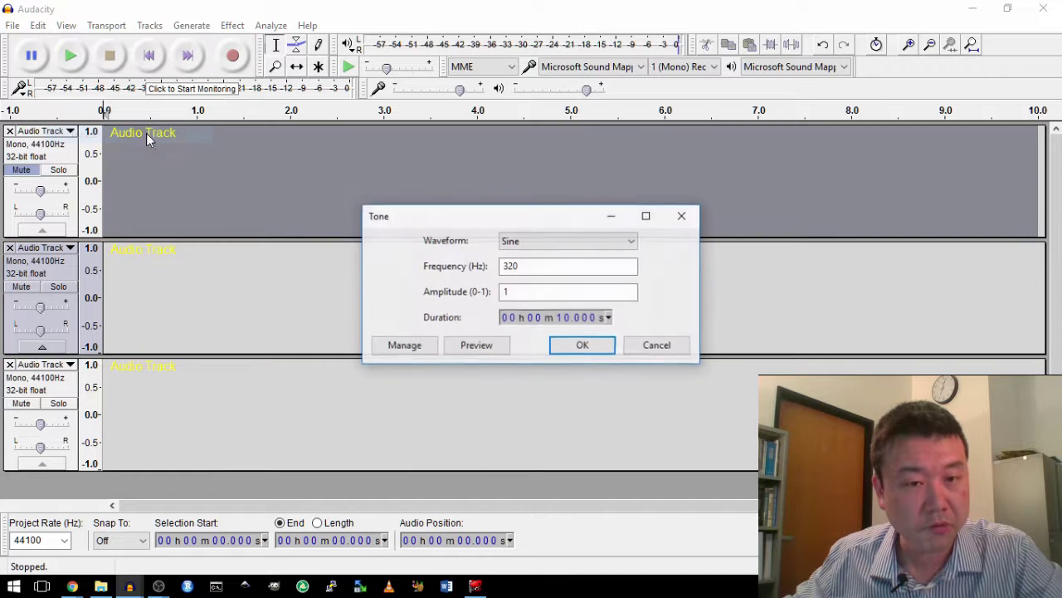
left_click(536, 264)
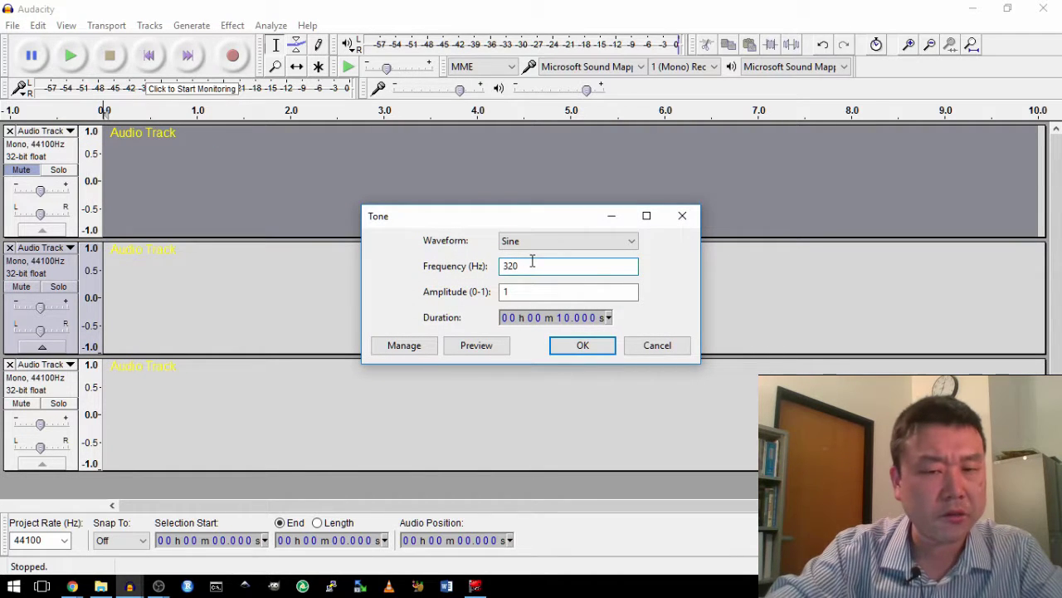
left_click(562, 349)
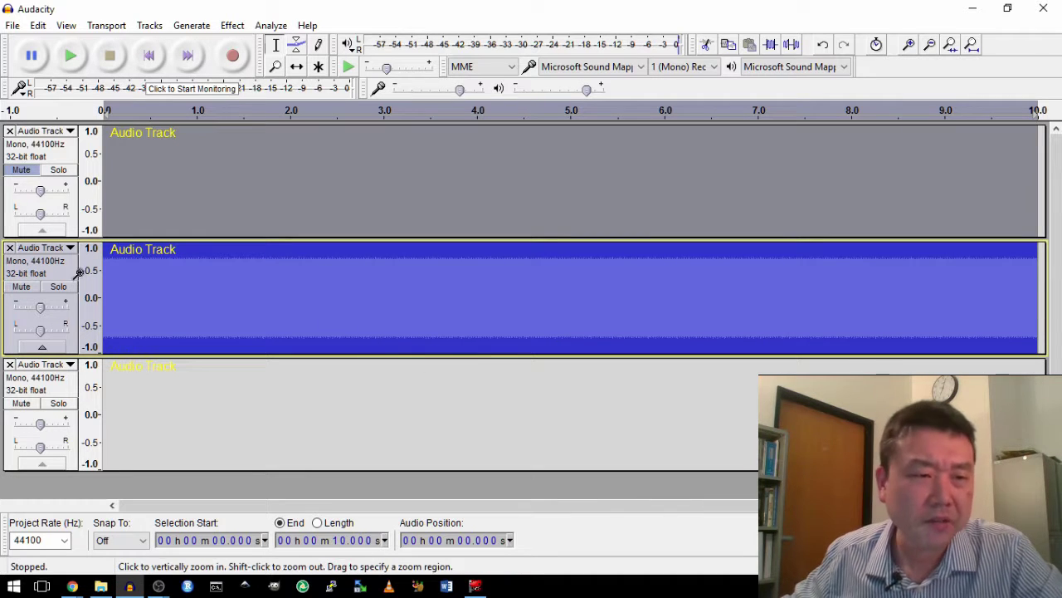
left_click(72, 58)
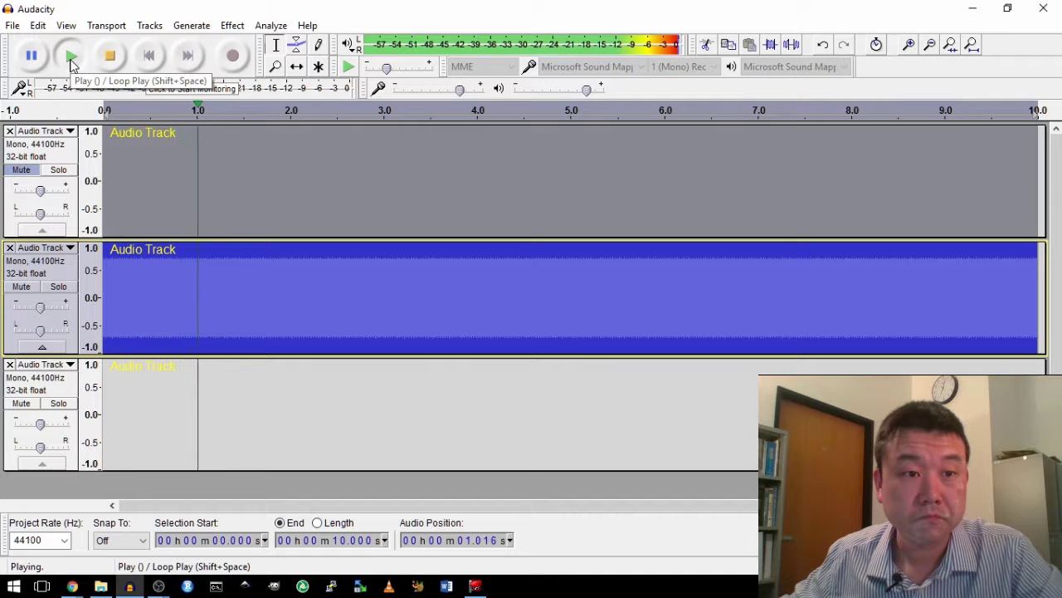
left_click(108, 53)
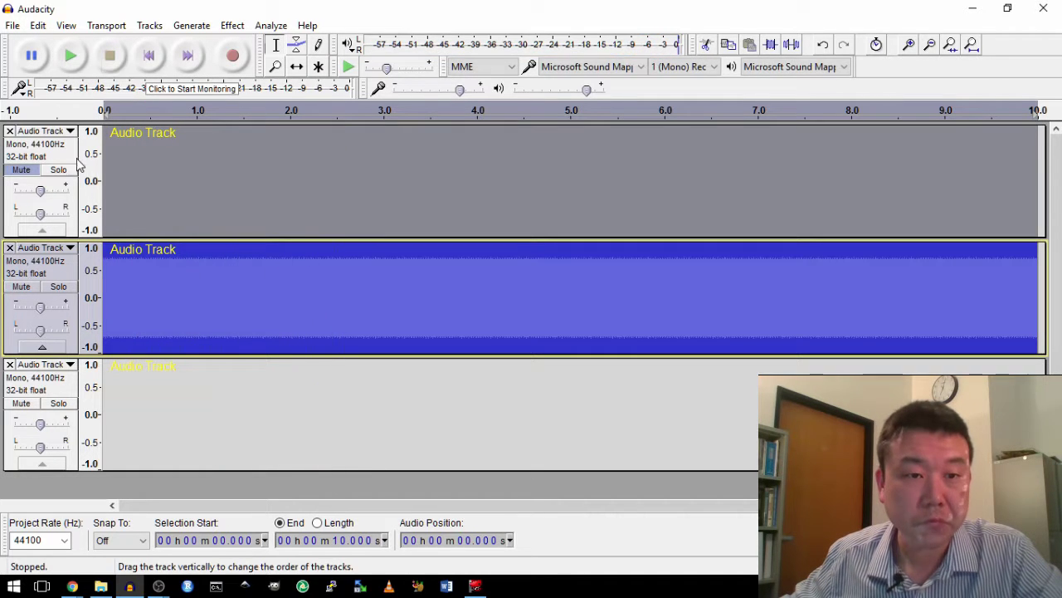
Unmute track 1, then solo and listen to each tone track on its own.
left_click(20, 169)
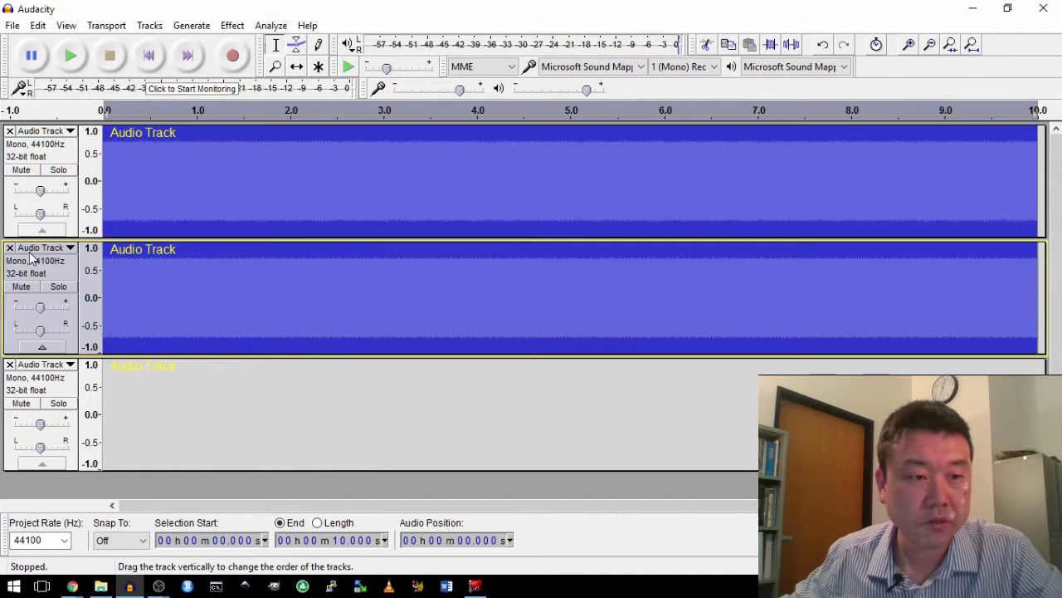
left_click(58, 169)
left_click(71, 58)
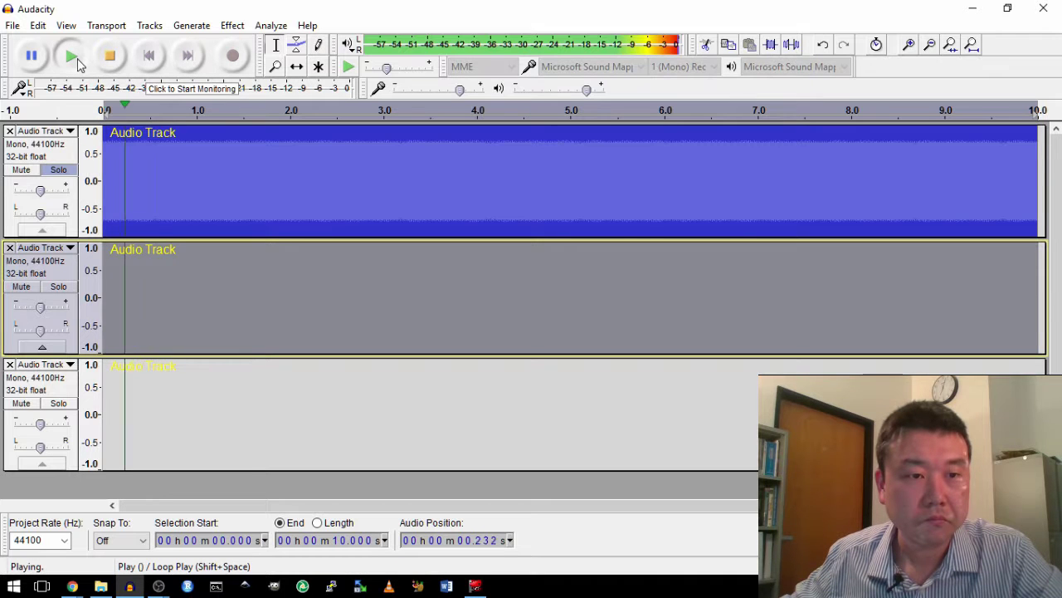
left_click(109, 55)
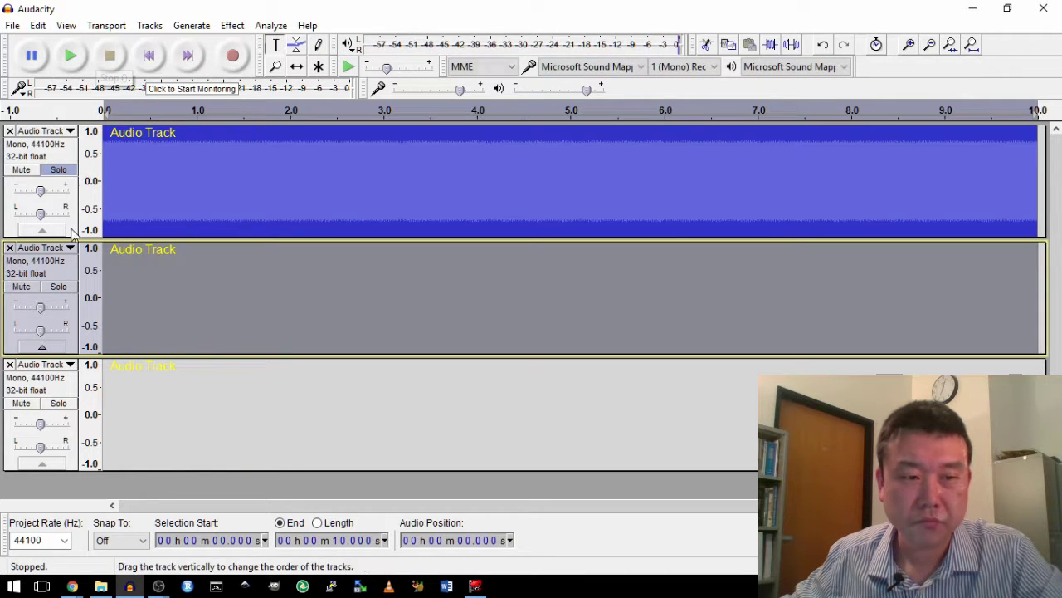
left_click(61, 289)
left_click(58, 169)
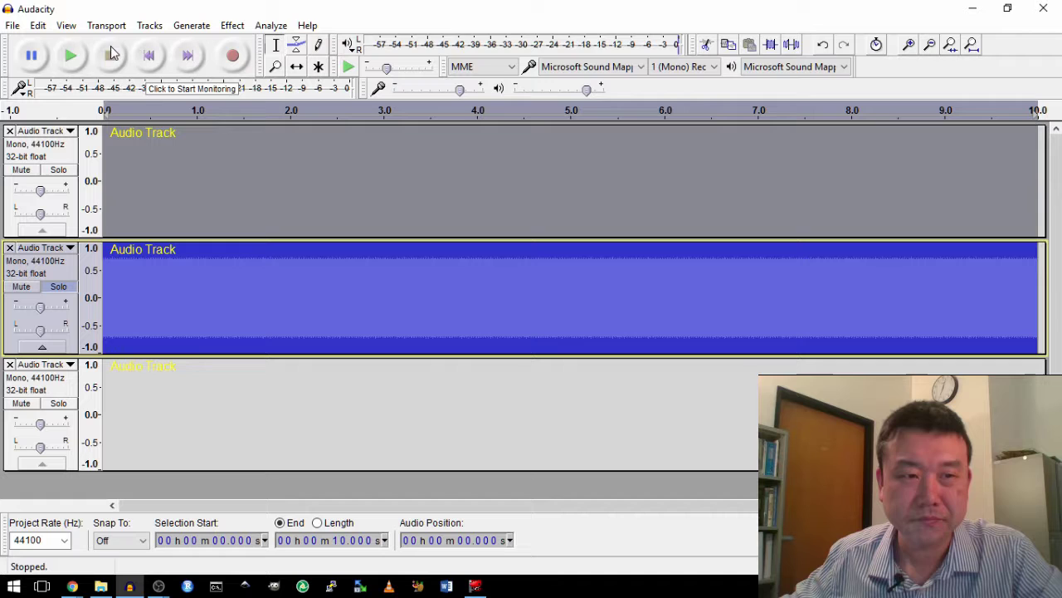
left_click(71, 58)
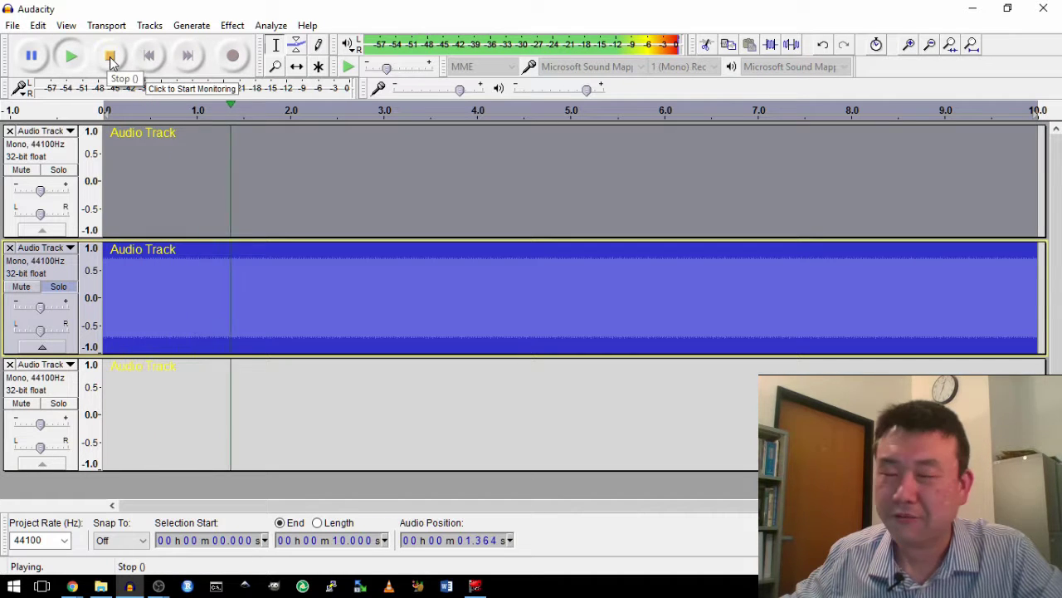
left_click(111, 57)
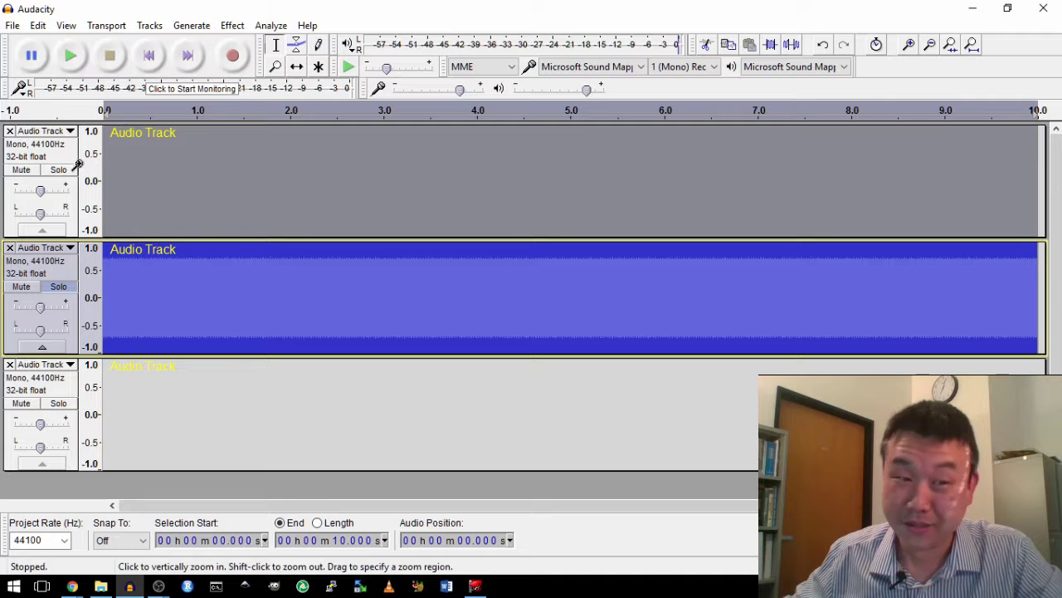
Play both tones together, then replay with track 2 muted and unmute it mid-playback.
key("ctrl+a")
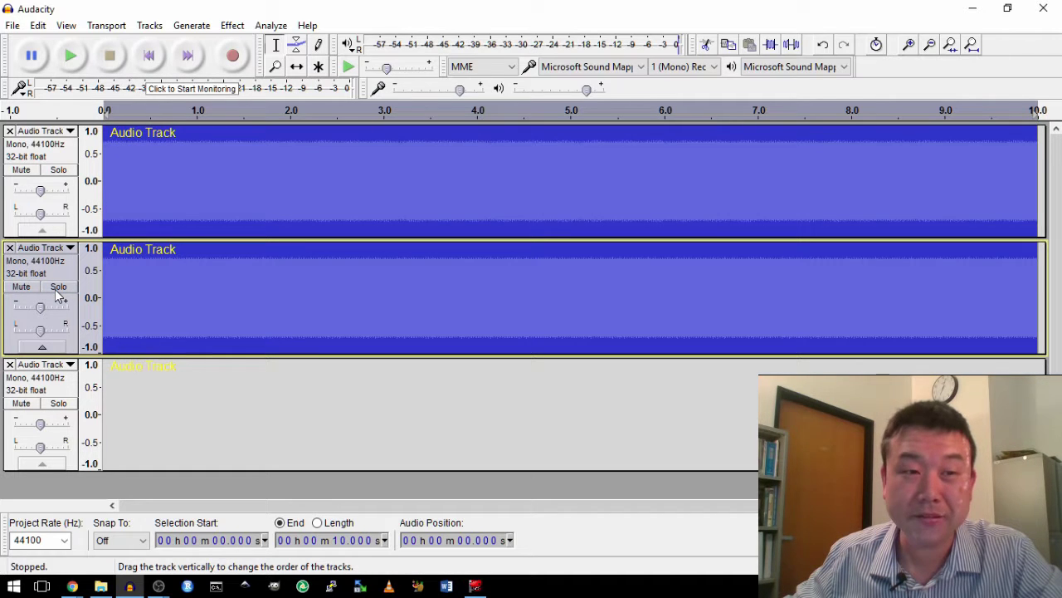
left_click(73, 51)
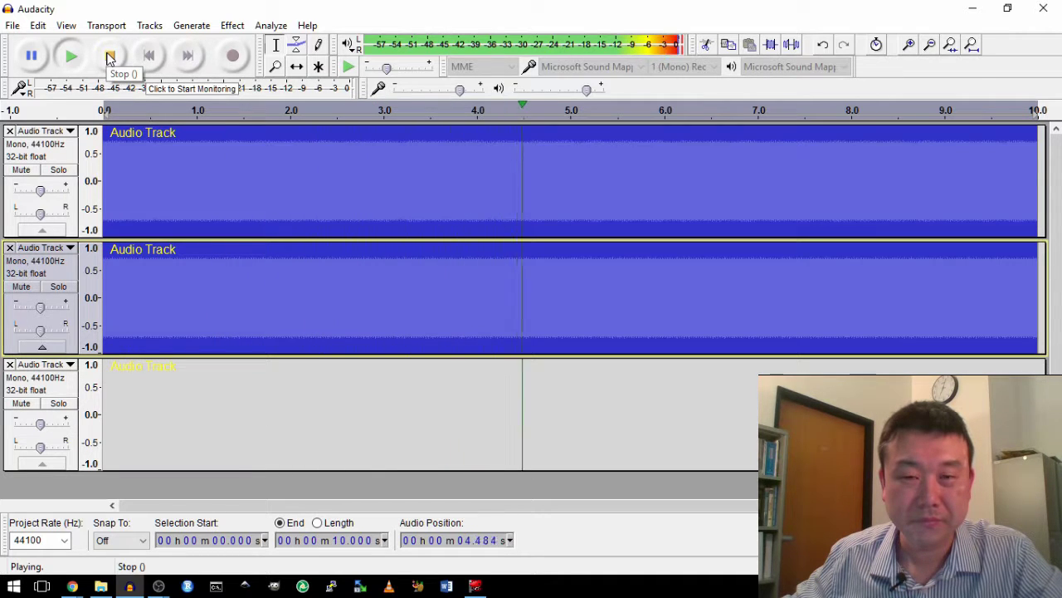
left_click(110, 56)
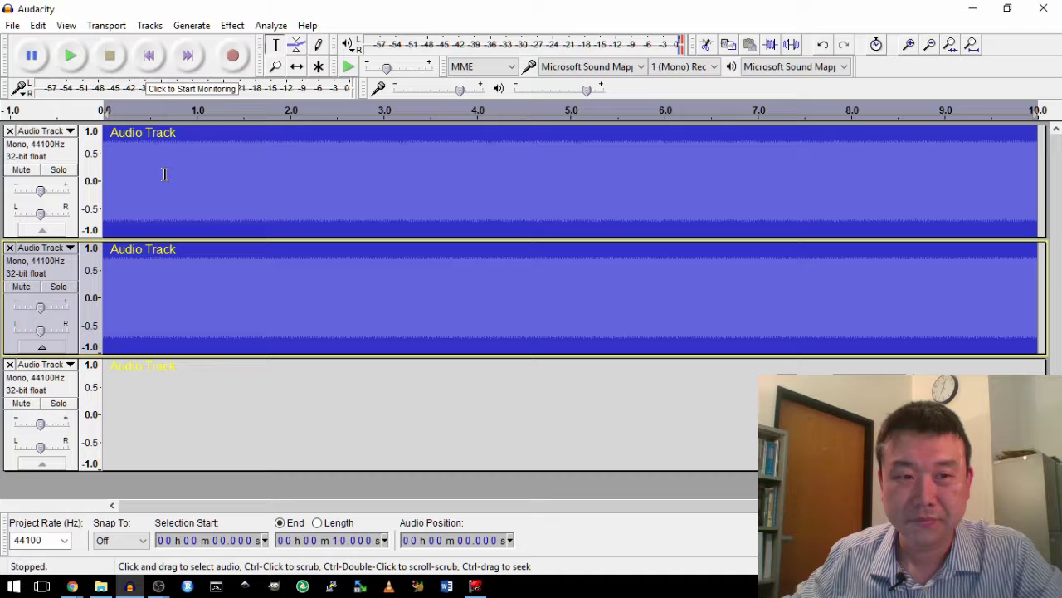
left_click(20, 287)
left_click(71, 55)
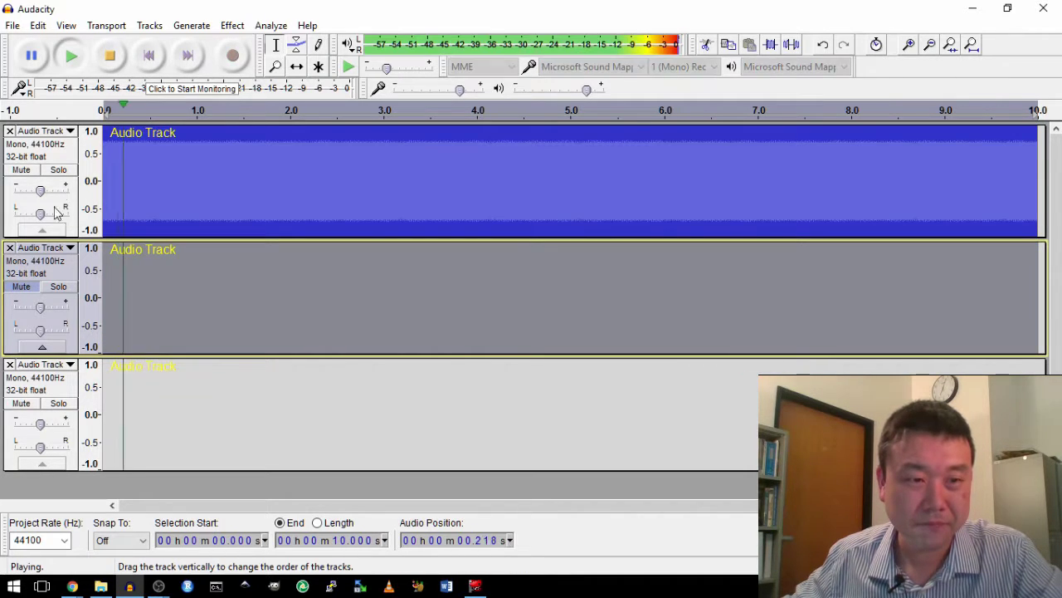
left_click(23, 287)
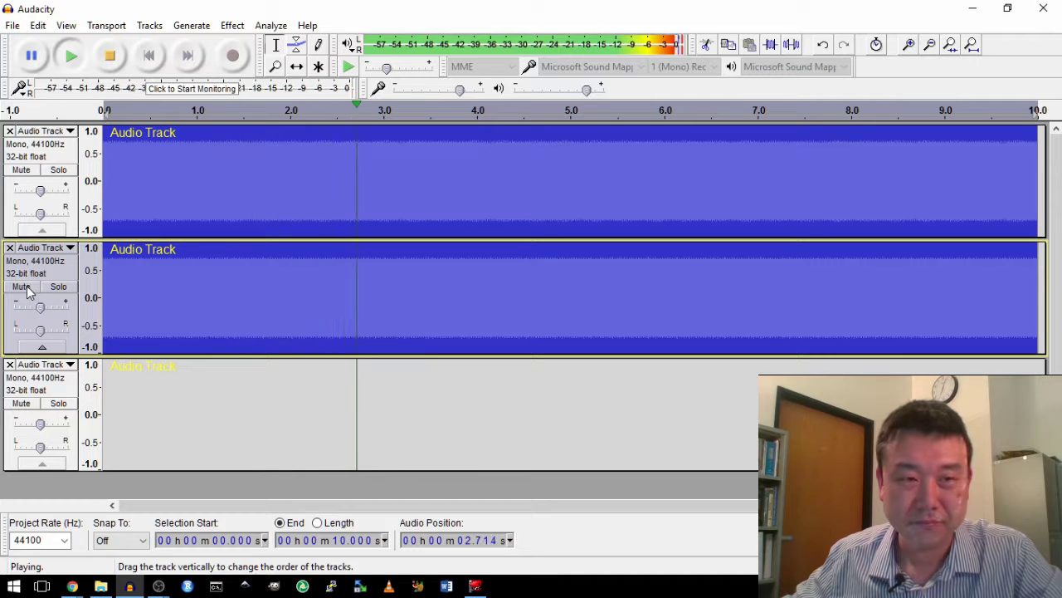
left_click(111, 55)
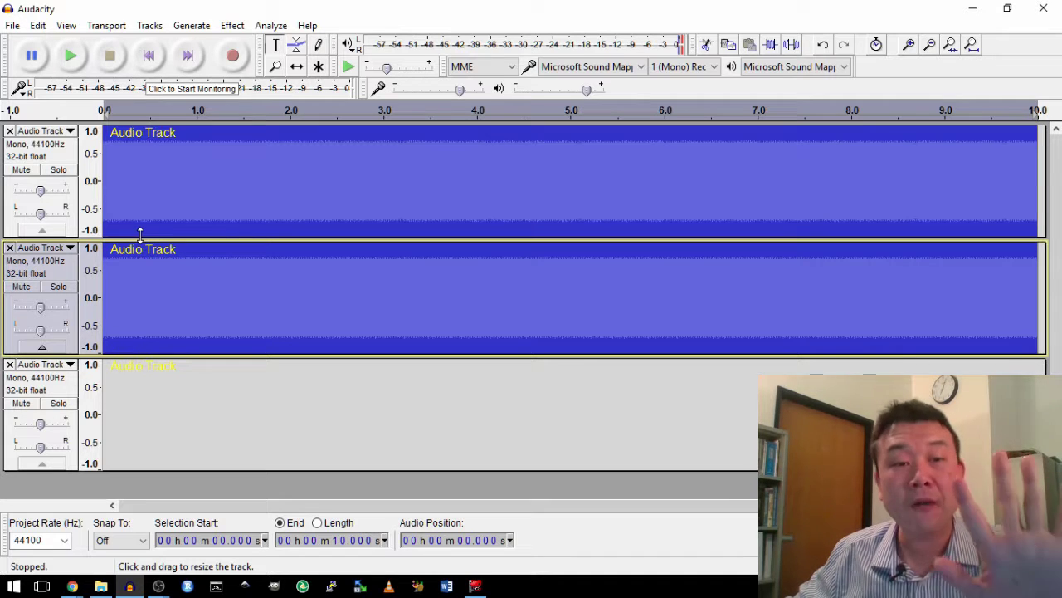
Mute track 2 and set the edit point at the start of the empty third track.
left_click(20, 287)
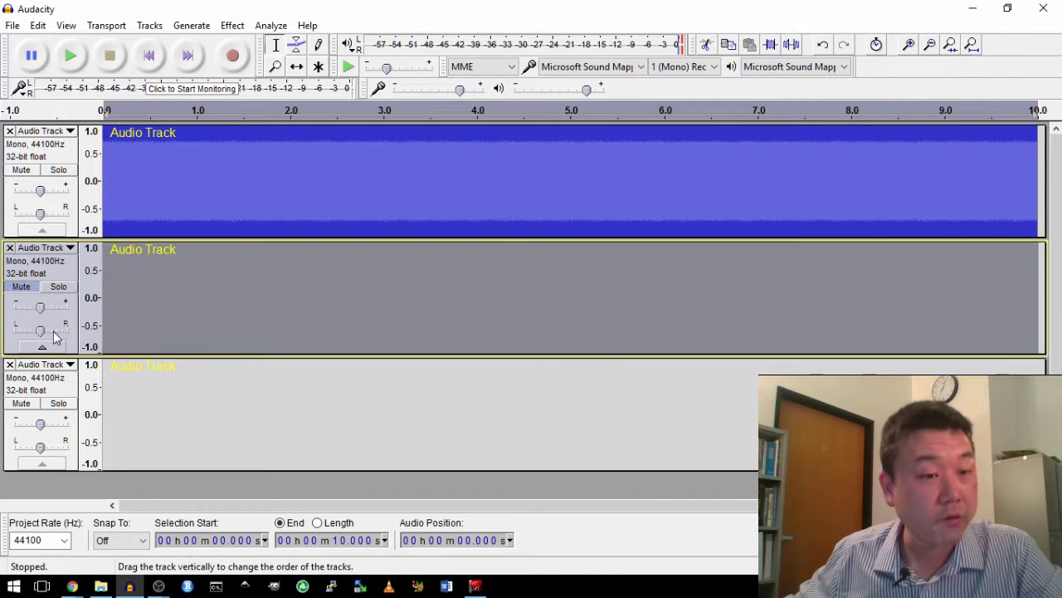
left_click(118, 413)
key("Home")
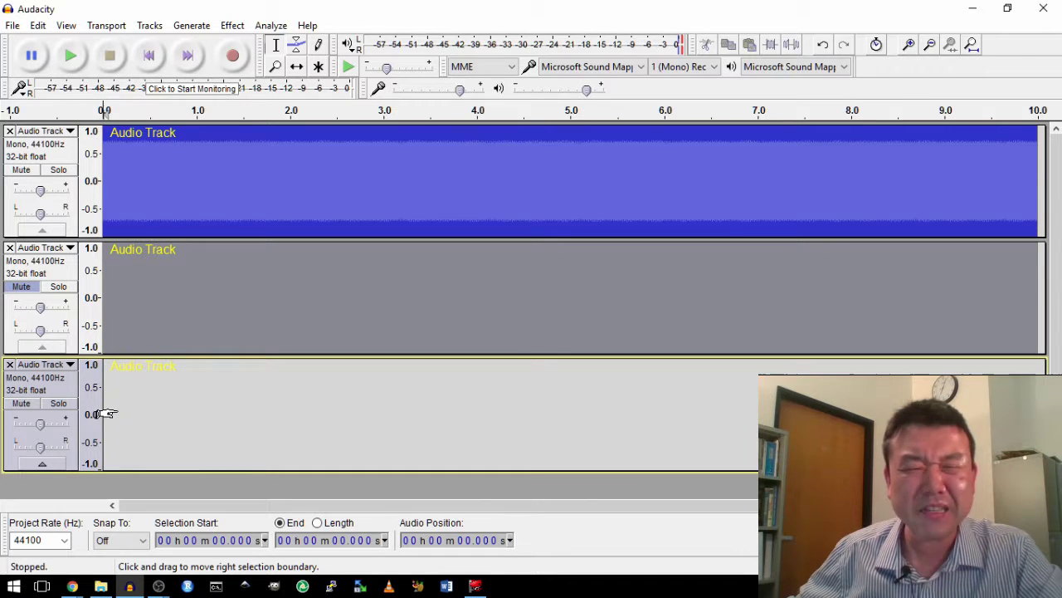
Generate a 10-second 320.5 Hz sine tone into track 3.
left_click(226, 29)
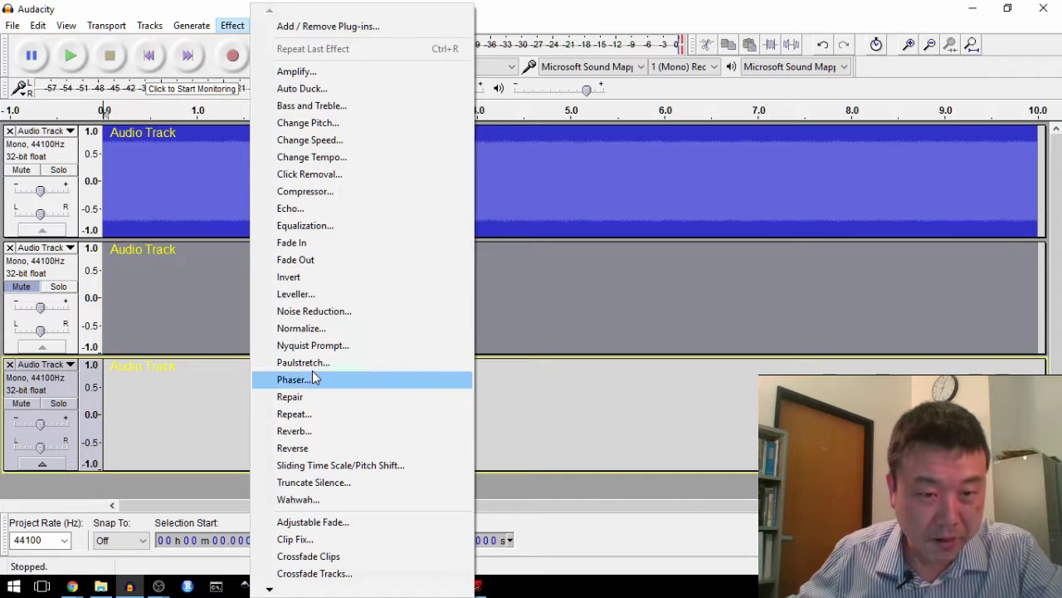
mouse_move(189, 28)
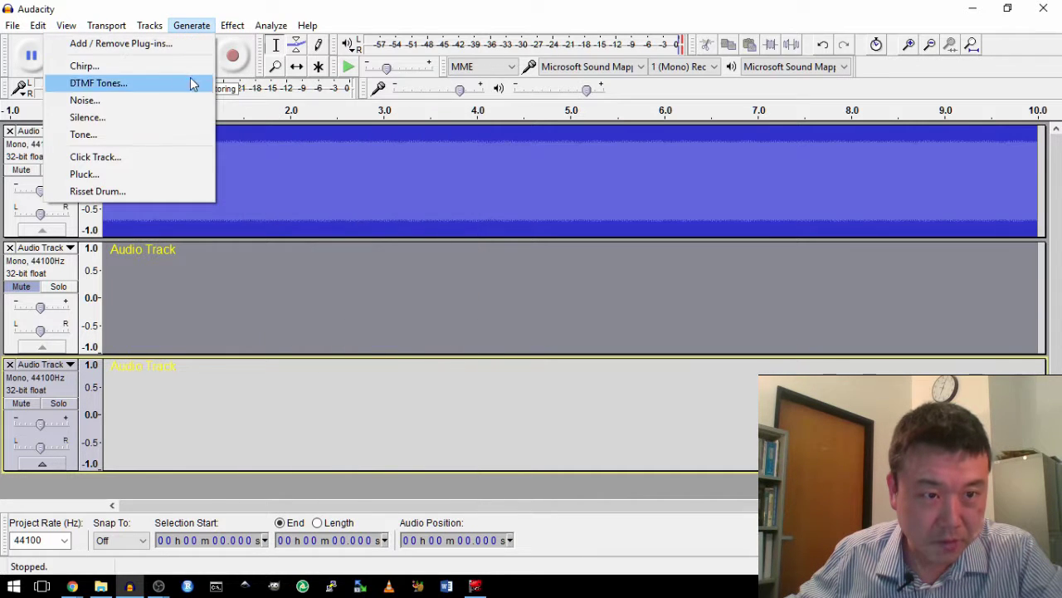
left_click(156, 134)
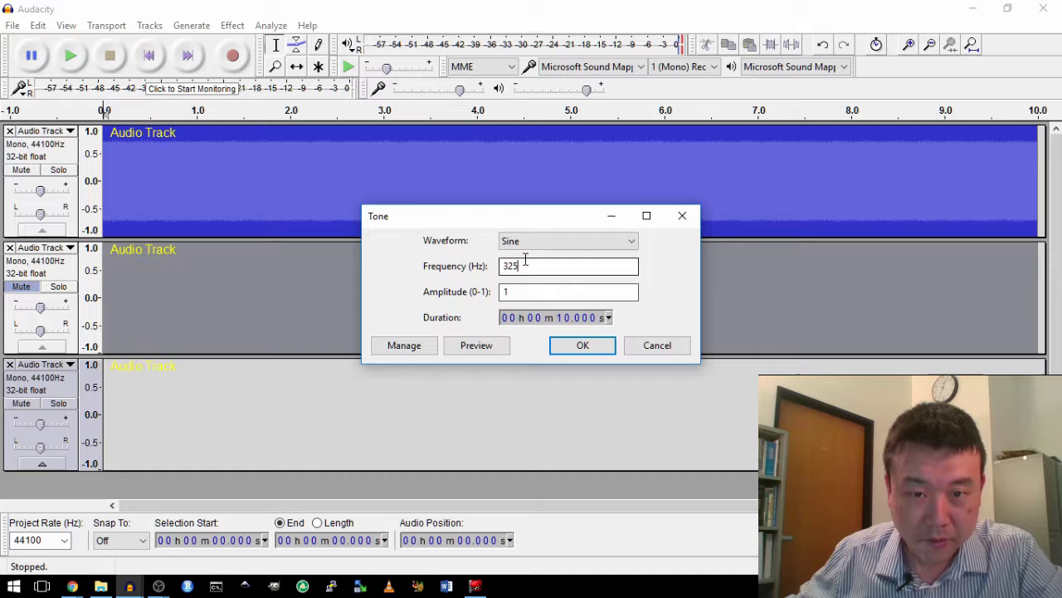
key("BackSpace")
type("0.5")
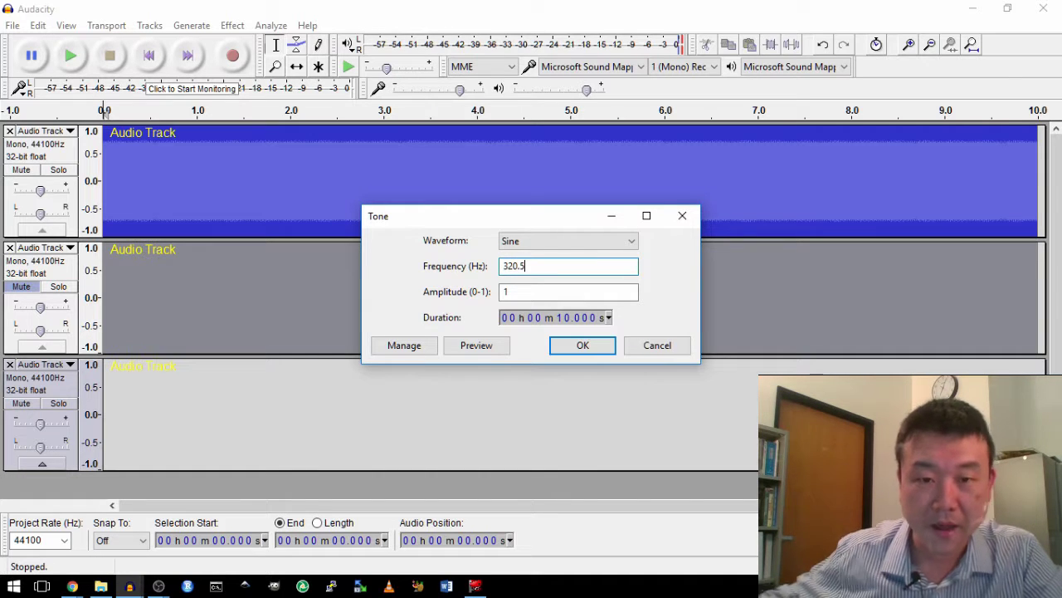
key("Tab")
key("Tab")
key("Tab")
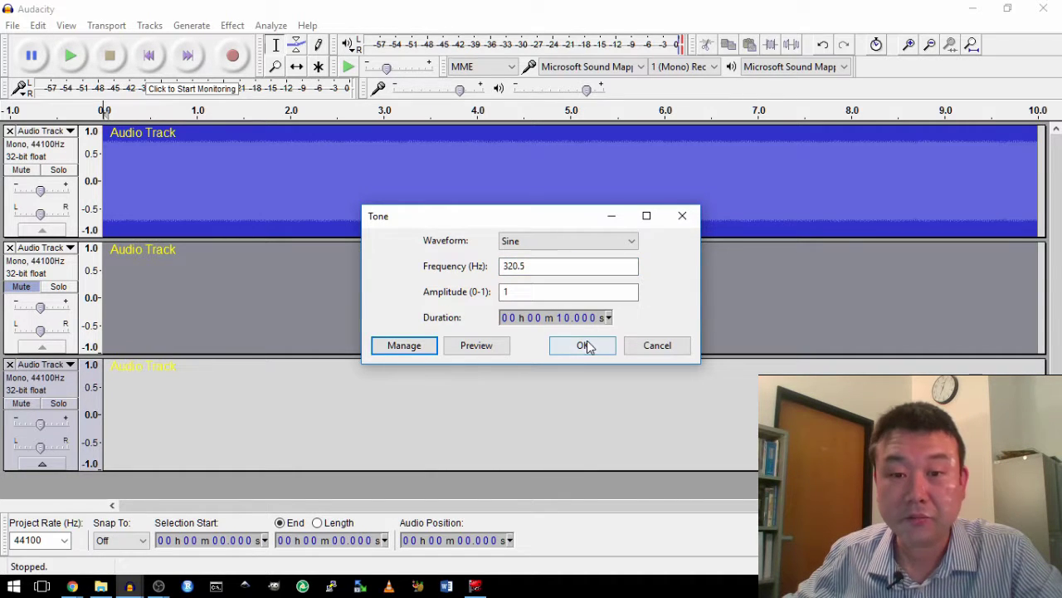
left_click(585, 345)
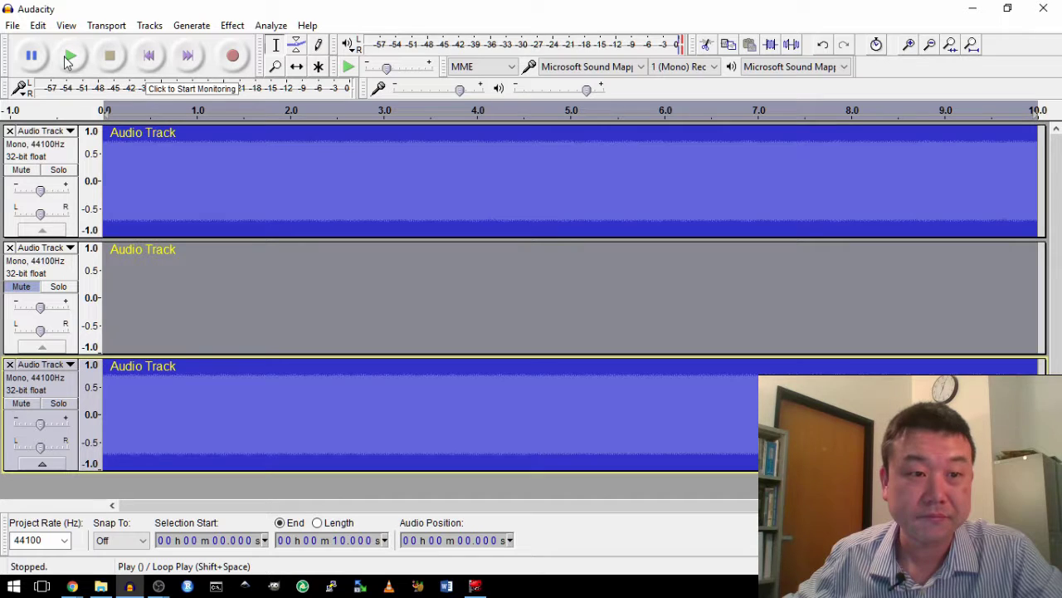
Play back the tone tracks, then stop.
left_click(69, 57)
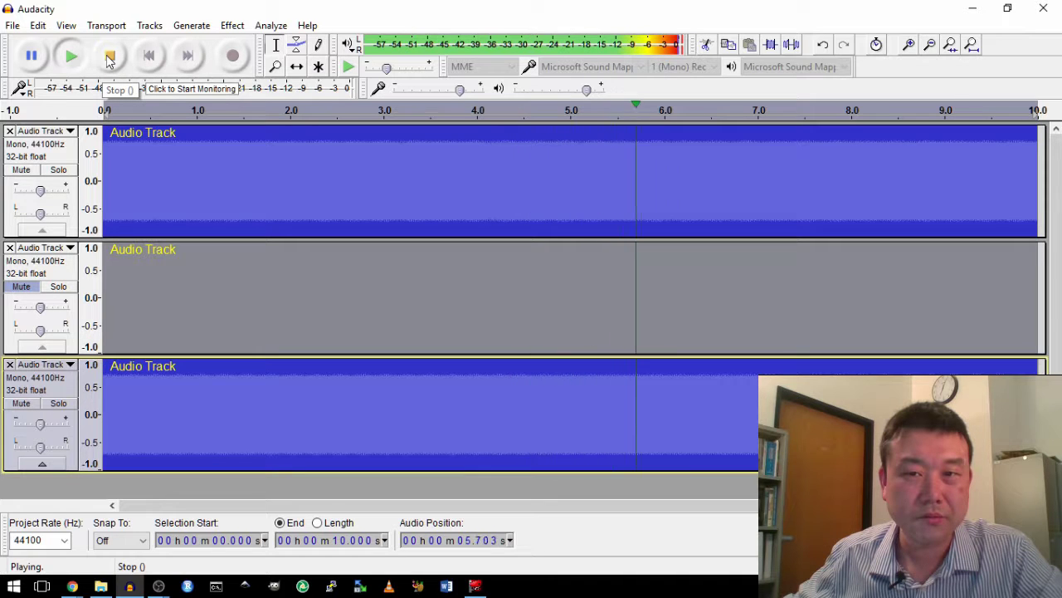
left_click(108, 59)
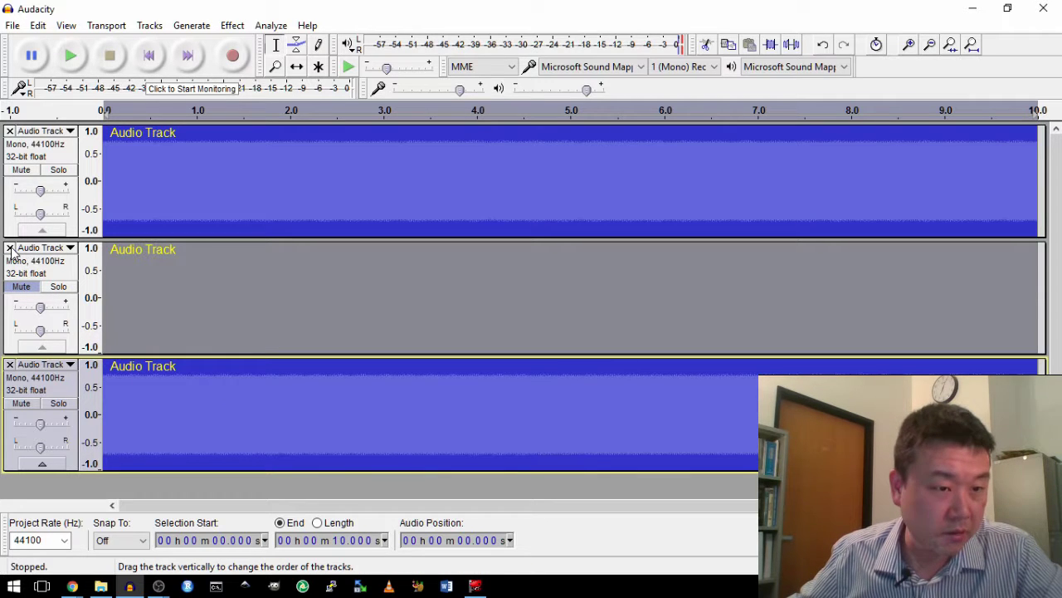
Close the muted 325 Hz track and amplify the two remaining tone tracks by -6 dB.
left_click(10, 248)
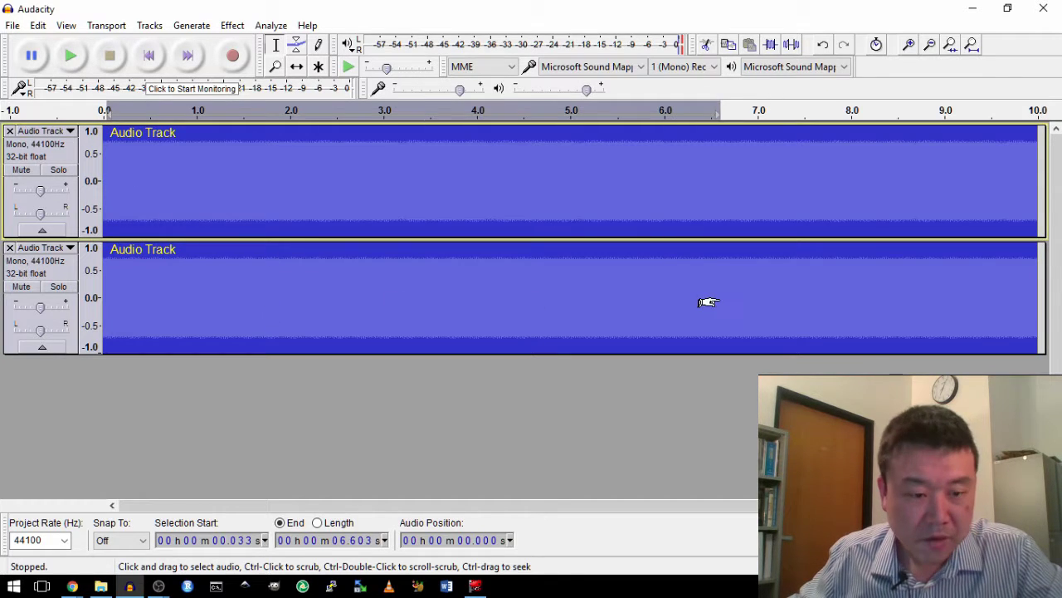
left_click(232, 25)
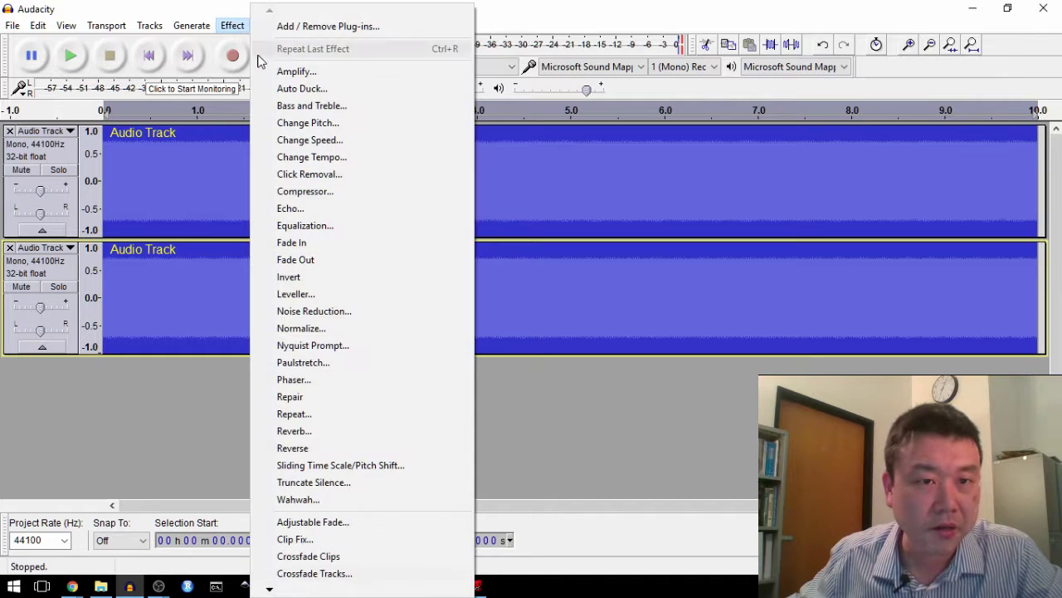
left_click(276, 72)
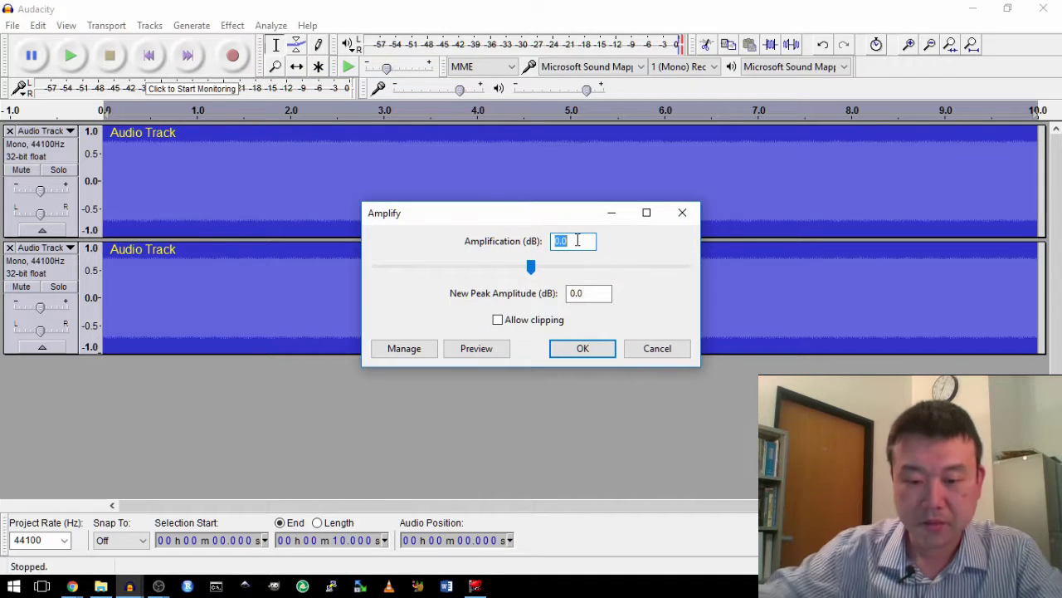
type("-6")
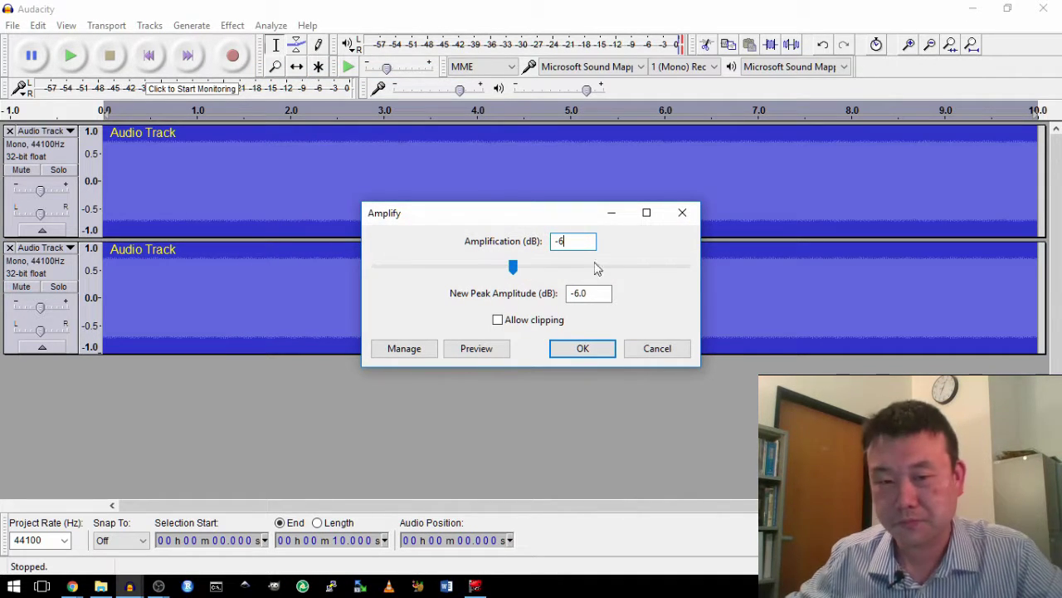
left_click(572, 352)
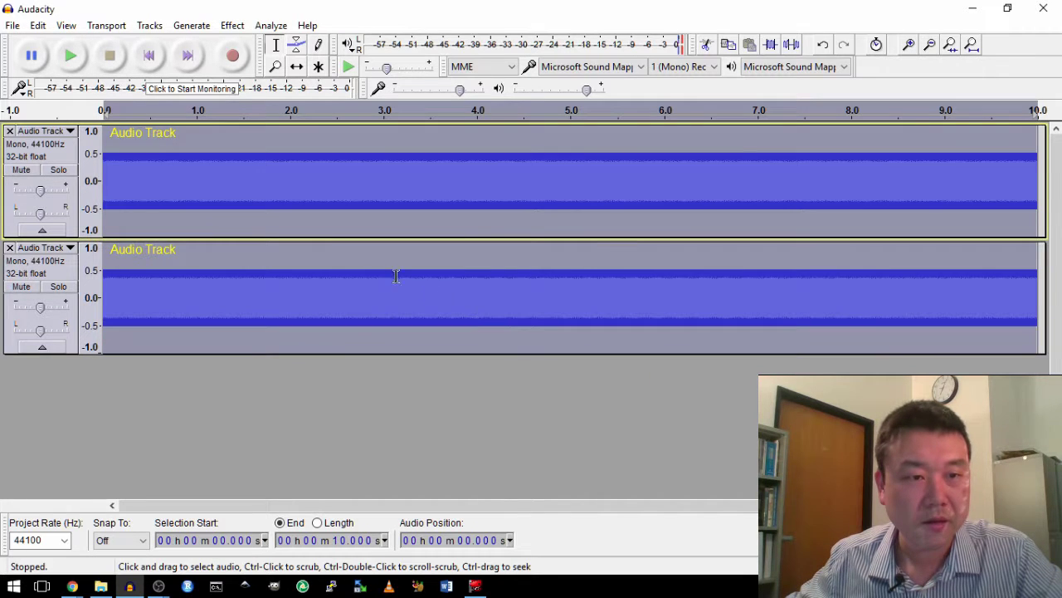
left_click(326, 231)
left_click(116, 184)
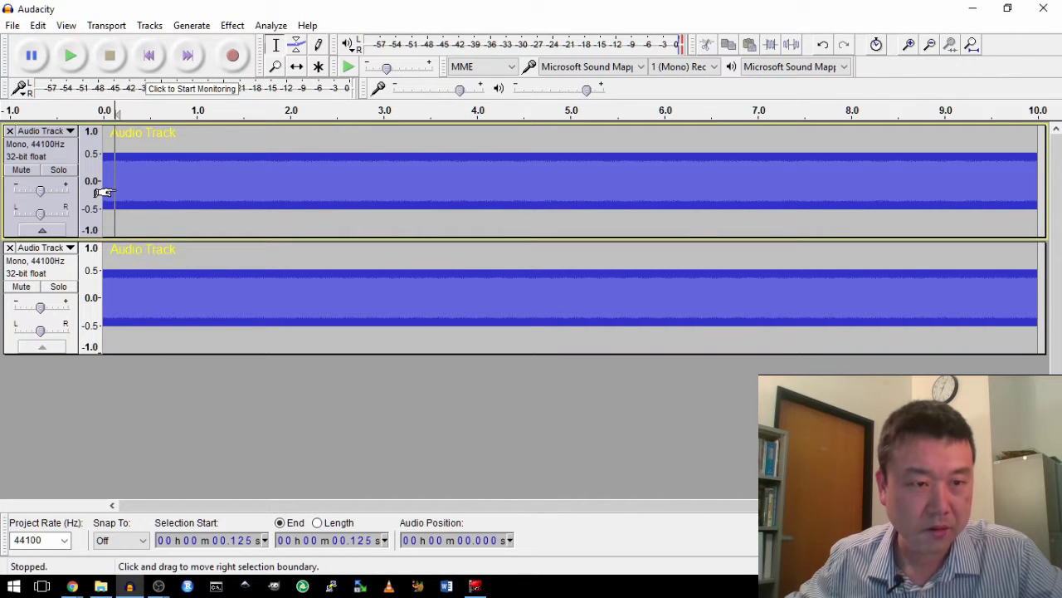
scroll(133, 186, "up", 6)
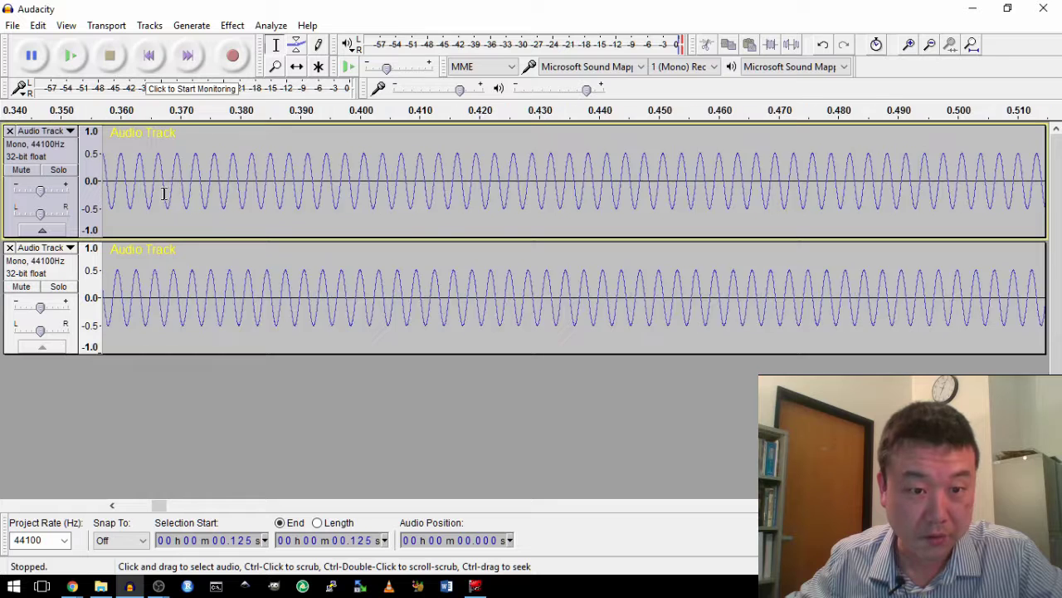
scroll(164, 193, "up", 2)
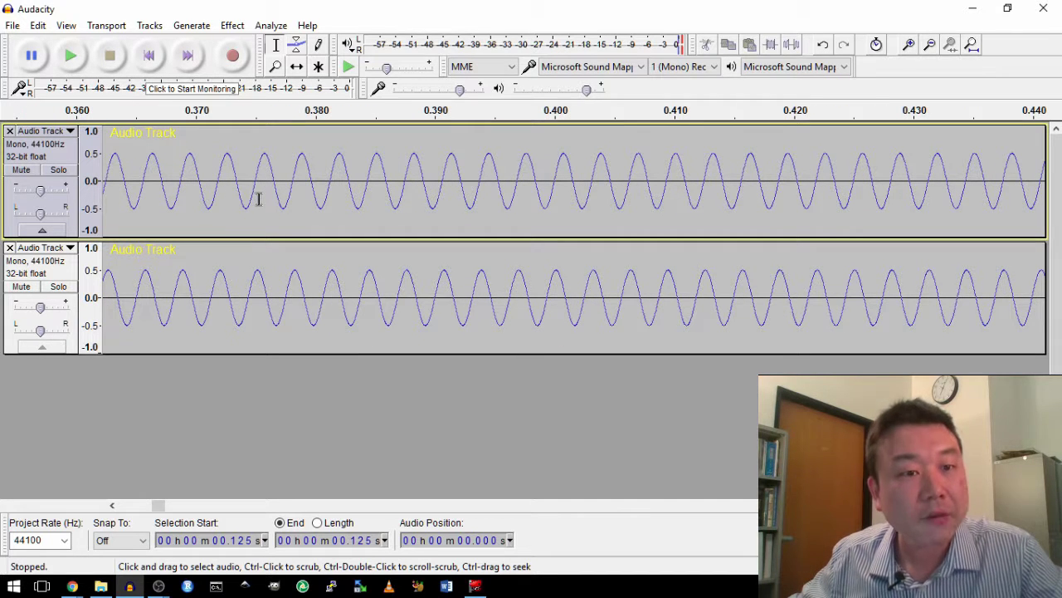
key("ctrl+f")
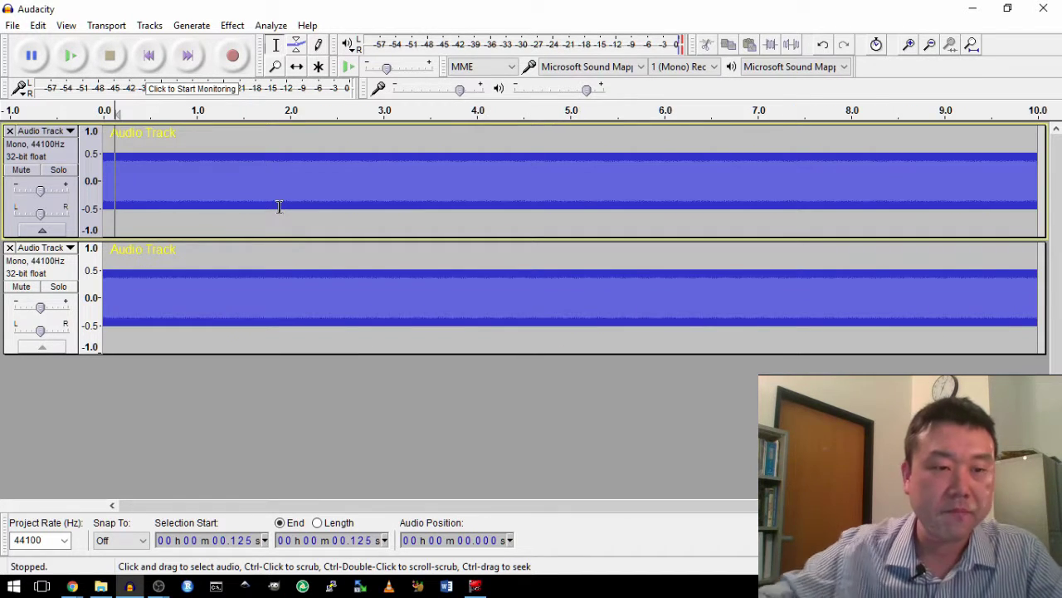
key("ctrl+a")
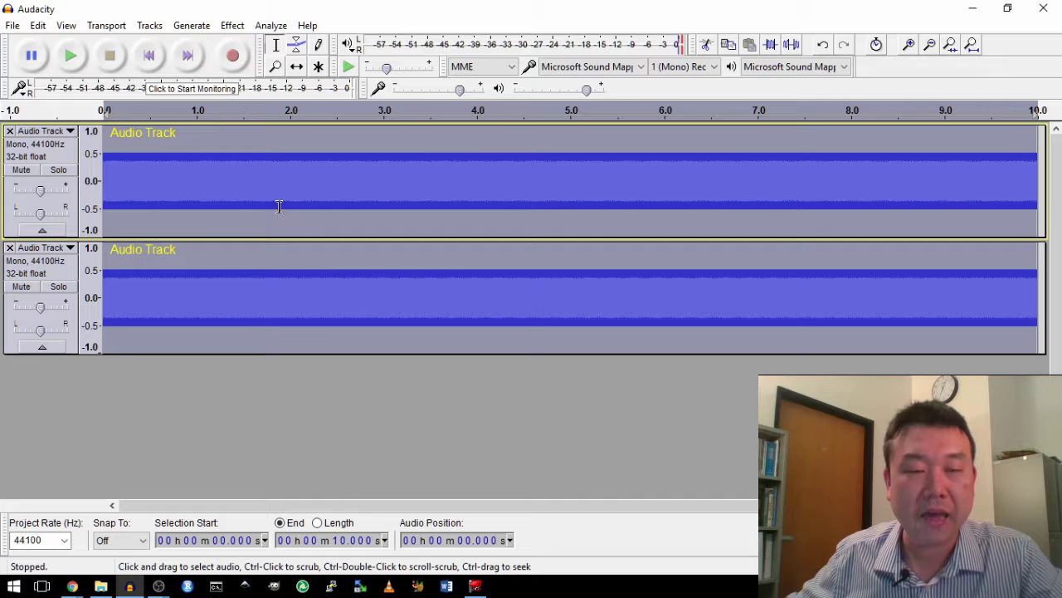
Mix and Render the two tone tracks to a new Mix track.
left_click(191, 25)
mouse_move(156, 32)
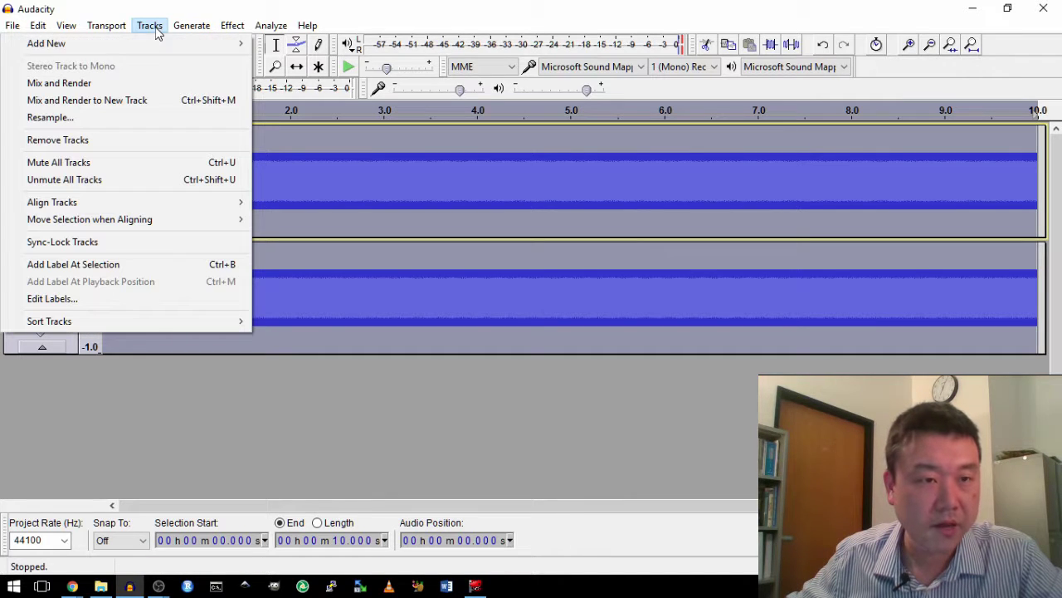
left_click(108, 100)
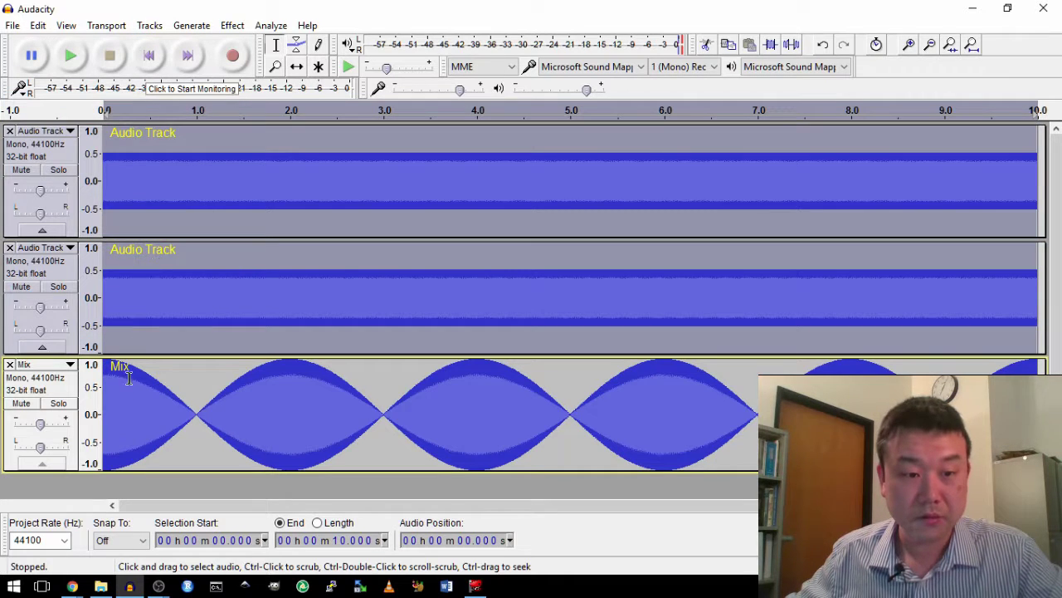
Toggle Mute on both original tone tracks and Quick-Play the Mix track from the start.
left_click(127, 402)
left_click(23, 286)
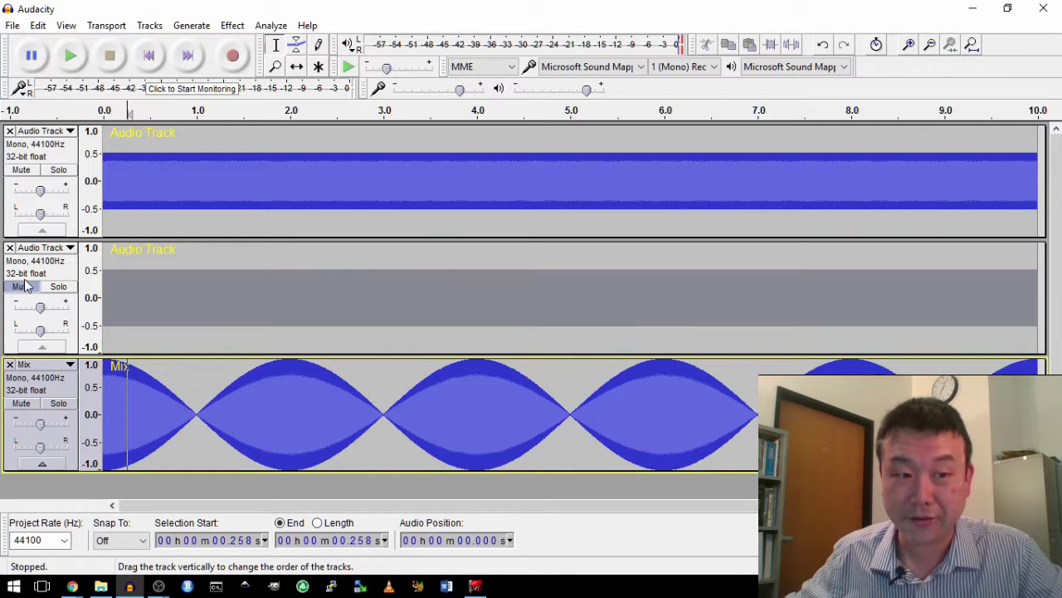
left_click(21, 170)
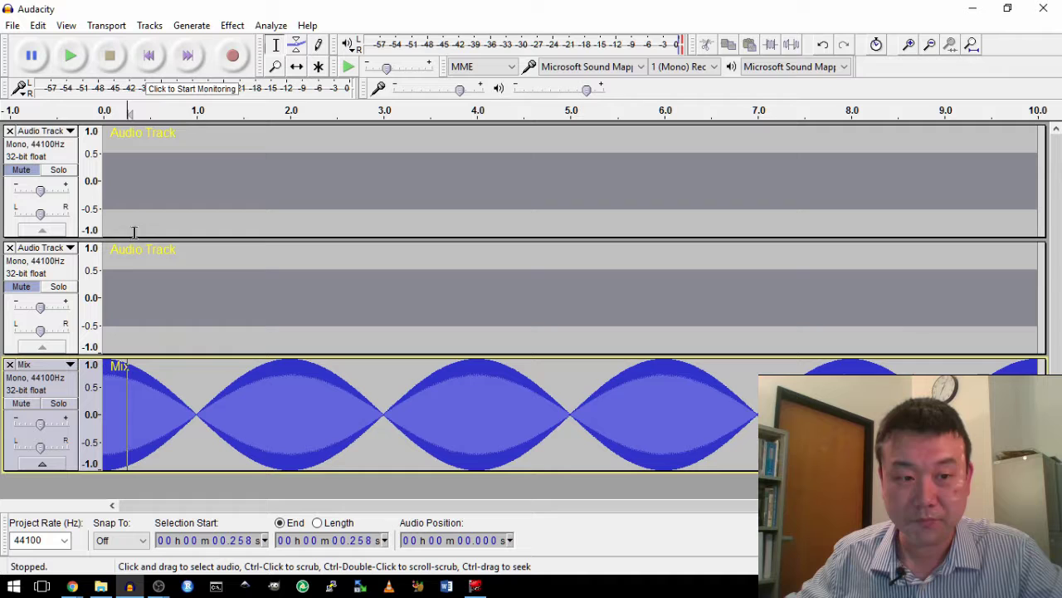
left_click(105, 105)
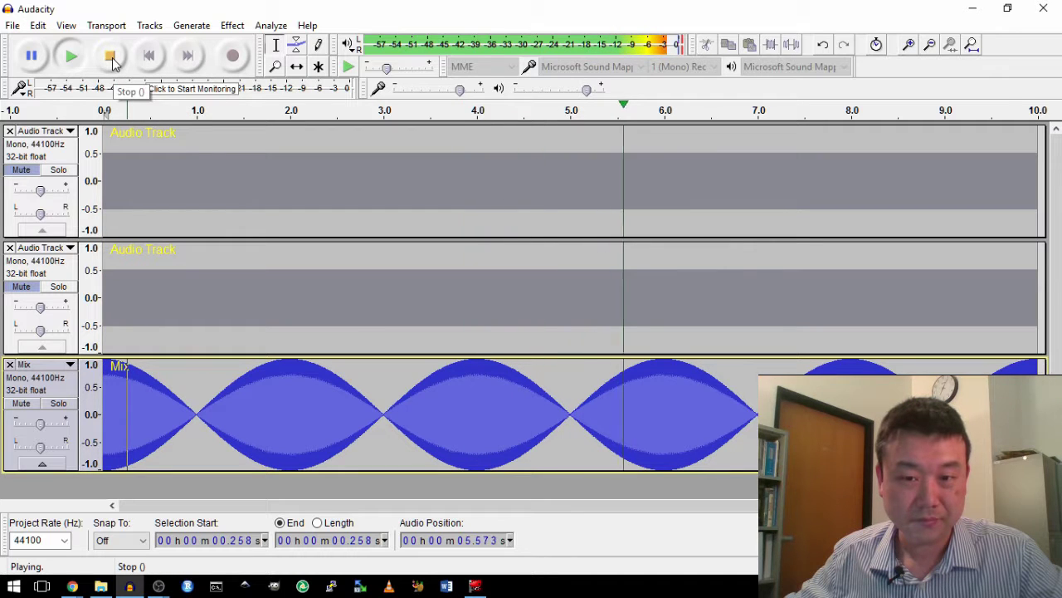
left_click(112, 60)
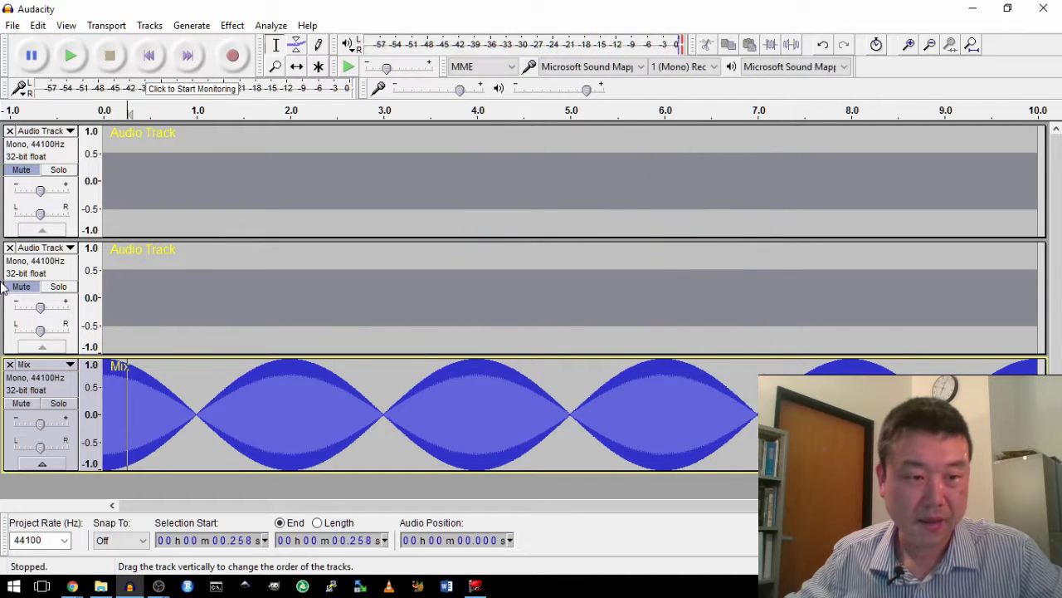
Mute the Mix track, unmute both tone tracks, and play the two tones together.
left_click(21, 404)
left_click(34, 287)
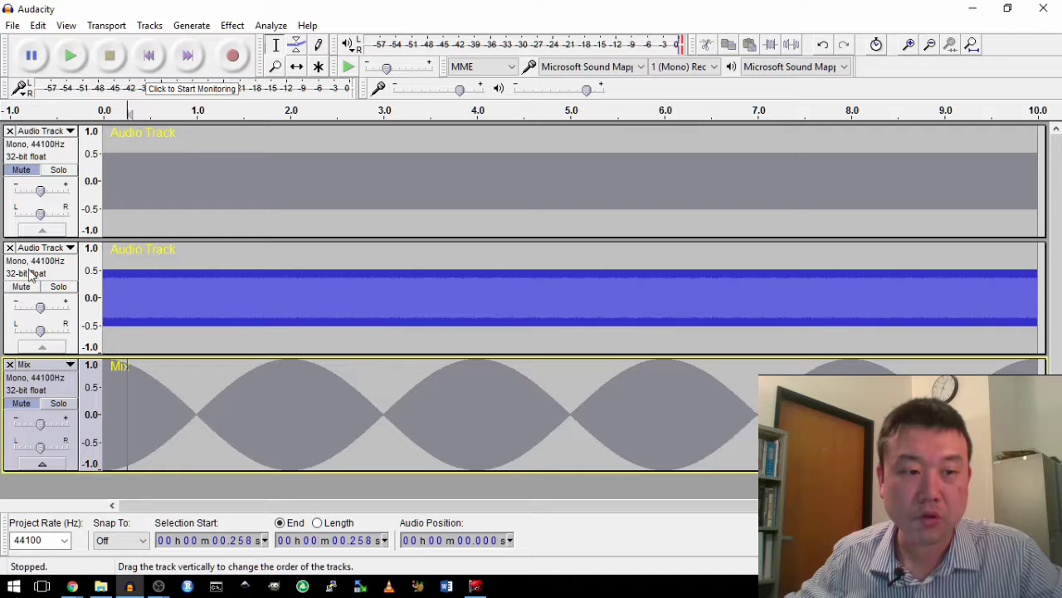
left_click(24, 183)
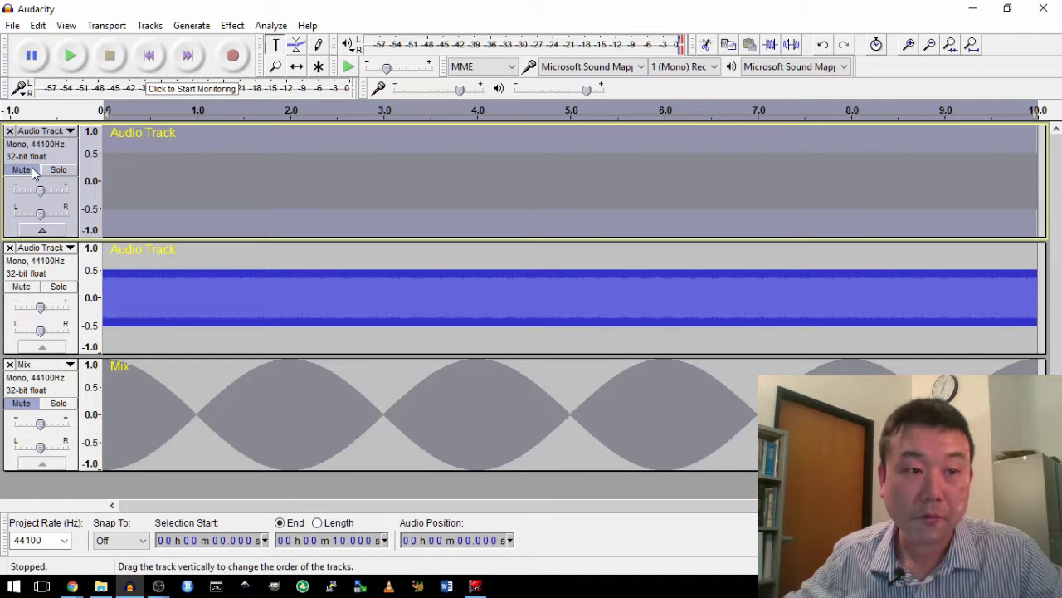
left_click(21, 170)
left_click(98, 105)
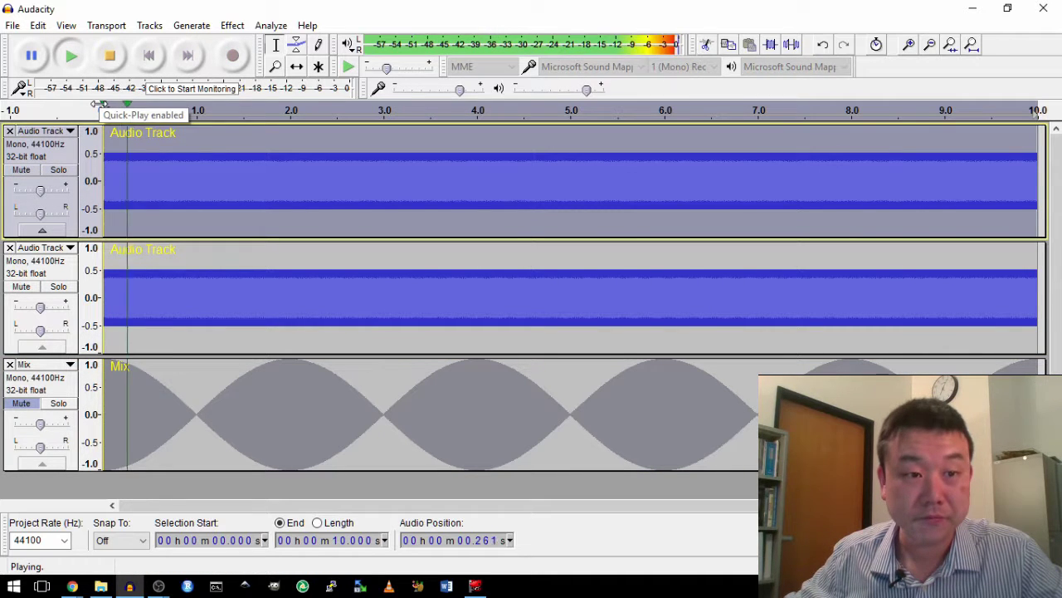
left_click(117, 63)
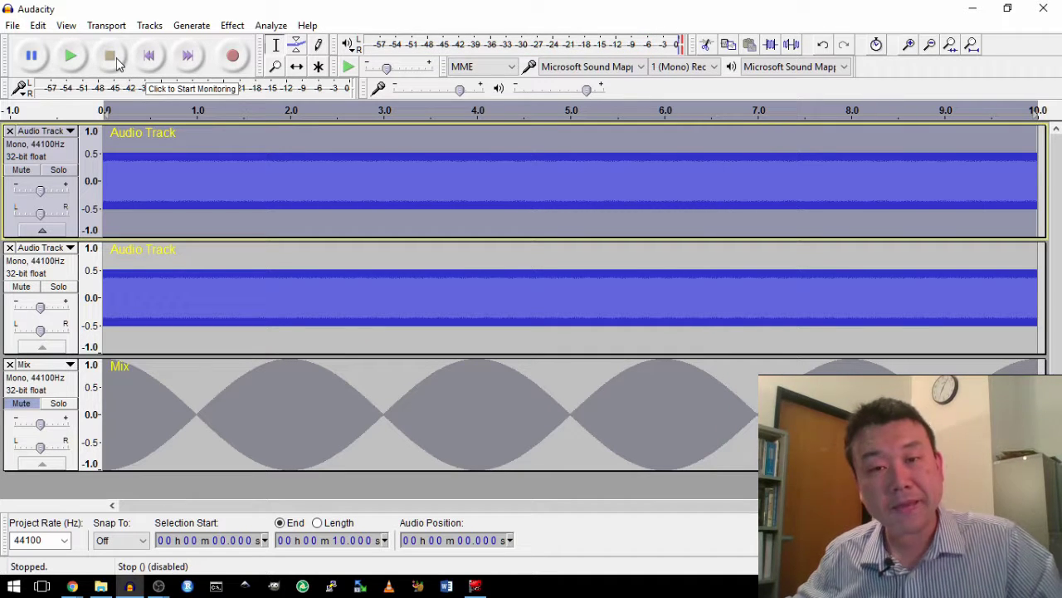